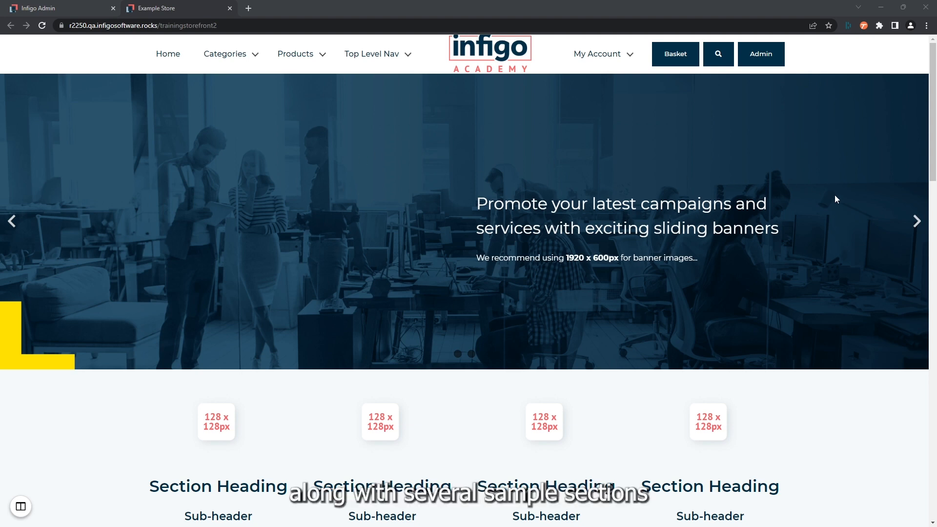
Step: Look through the storefront home page, from the banner slider through the sample content sections to the footer and back
{"action": "scroll", "coordinate": [587, 395], "scroll_direction": "down", "scroll_amount": 1}
{"action": "scroll", "coordinate": [587, 395], "scroll_direction": "down", "scroll_amount": 5}
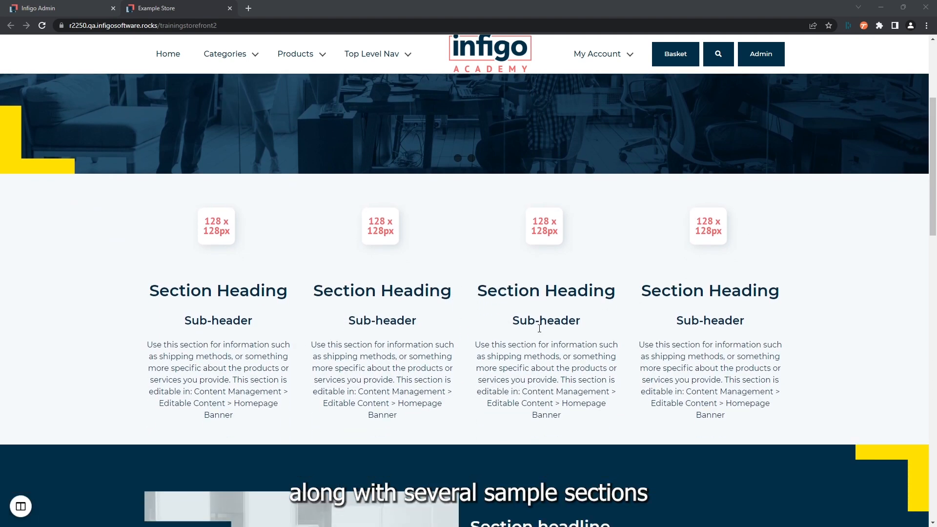
{"action": "scroll", "coordinate": [539, 328], "scroll_direction": "down", "scroll_amount": 5}
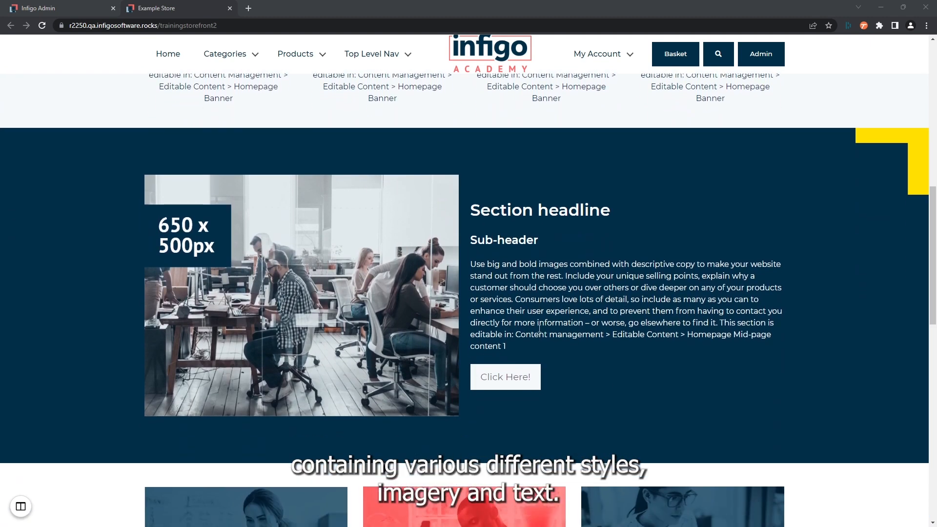
{"action": "scroll", "coordinate": [539, 328], "scroll_direction": "down", "scroll_amount": 4}
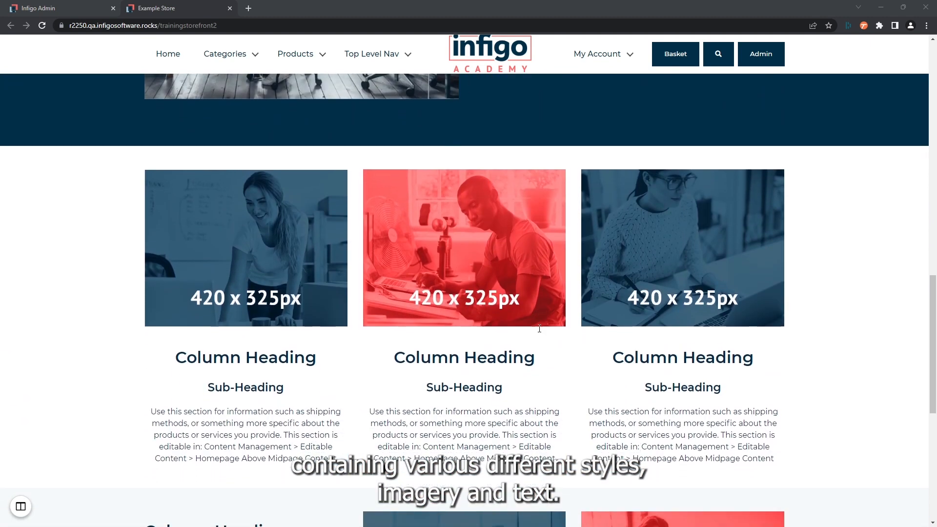
{"action": "scroll", "coordinate": [539, 328], "scroll_direction": "down", "scroll_amount": 3}
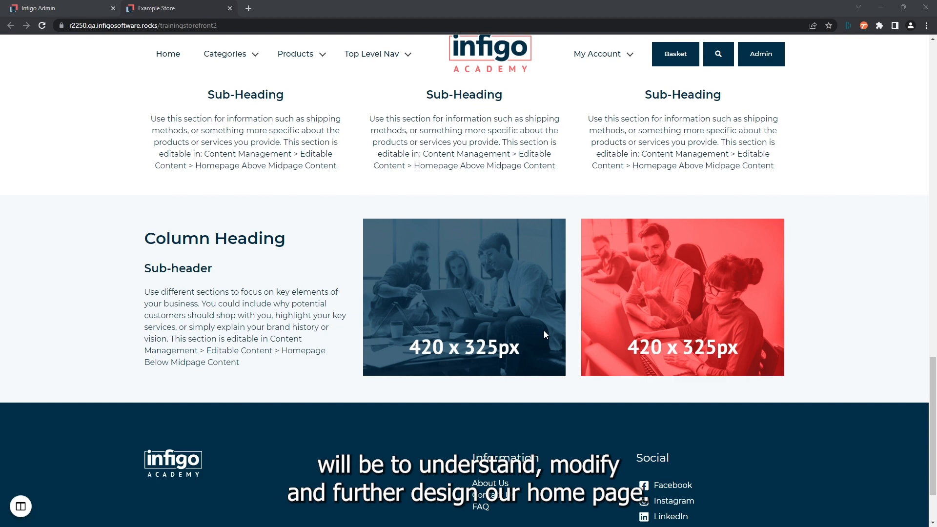
{"action": "scroll", "coordinate": [543, 329], "scroll_direction": "up", "scroll_amount": 8}
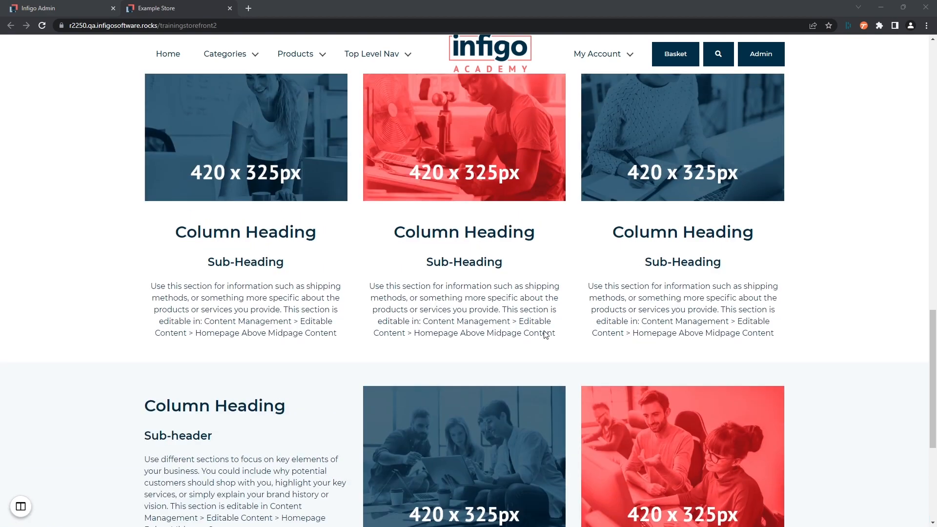
{"action": "scroll", "coordinate": [544, 330], "scroll_direction": "up", "scroll_amount": 10}
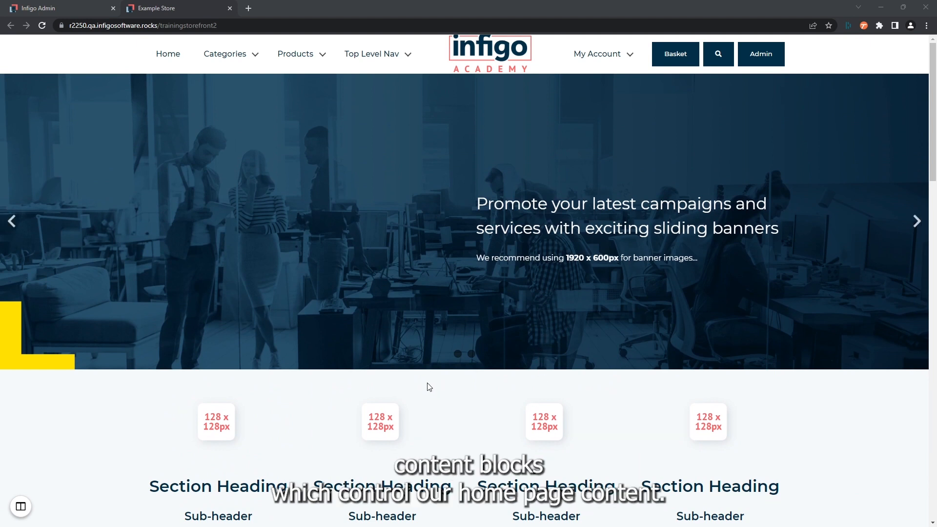
Step: Open the storefront's administration area and go to the Homepage group of the Editable Content list
{"action": "left_click", "coordinate": [760, 54]}
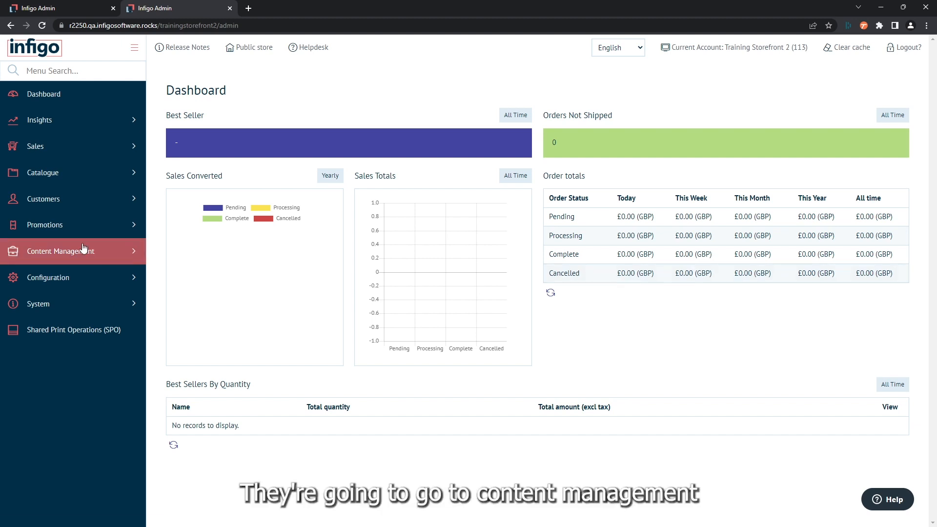
{"action": "left_click", "coordinate": [103, 252]}
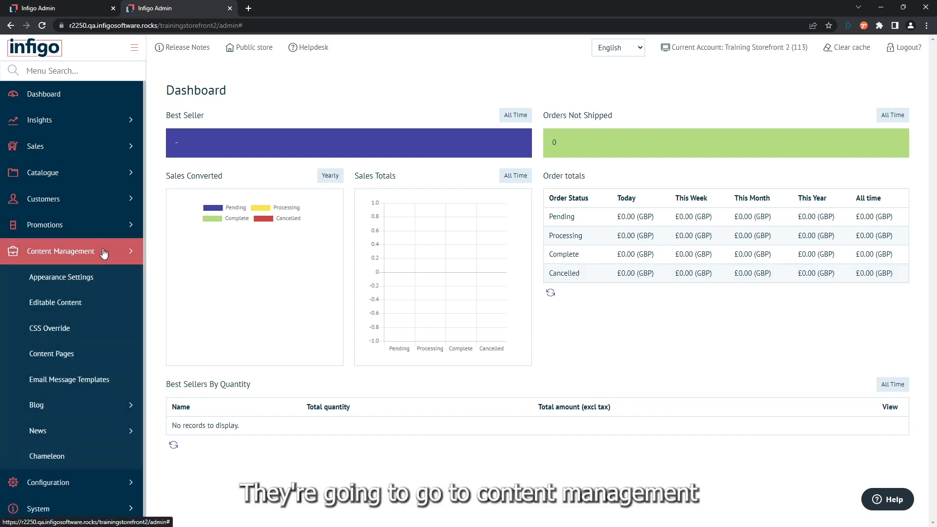
{"action": "left_click", "coordinate": [98, 306]}
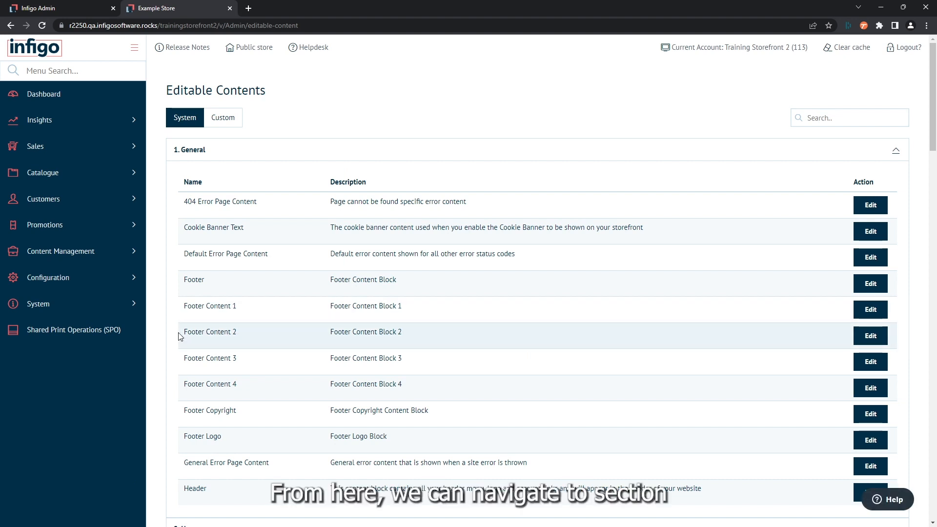
{"action": "scroll", "coordinate": [180, 336], "scroll_direction": "down", "scroll_amount": 4}
{"action": "scroll", "coordinate": [180, 336], "scroll_direction": "down", "scroll_amount": 2}
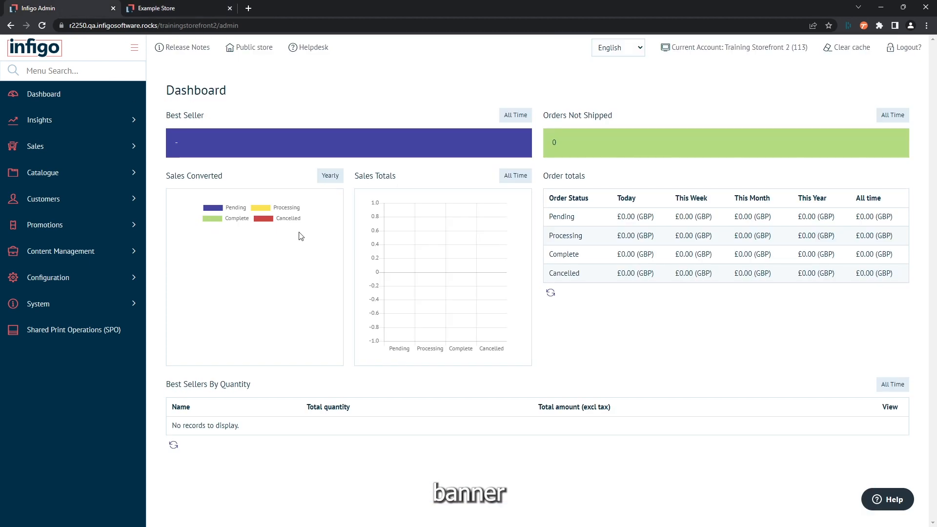
Step: Check the slider and four-column section on the public storefront, and open the Homepage Banner content block for editing
{"action": "left_click", "coordinate": [234, 54]}
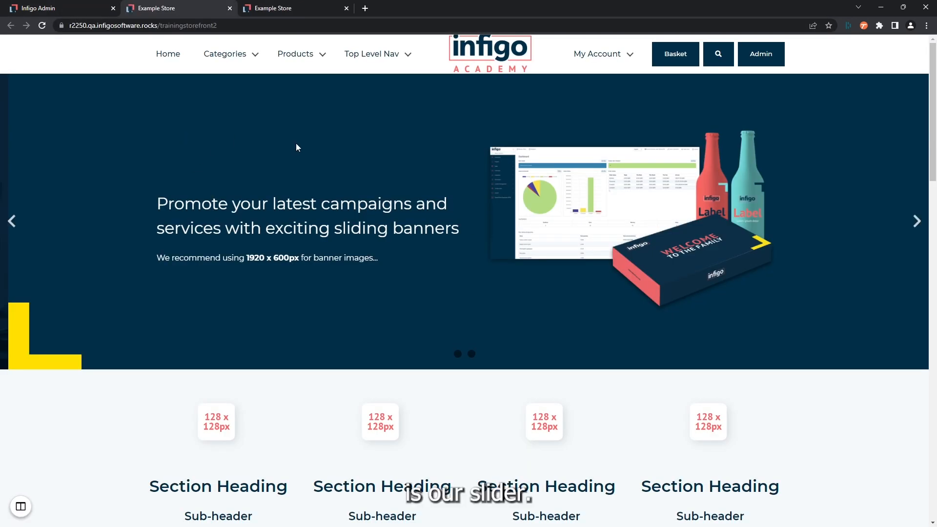
{"action": "scroll", "coordinate": [253, 187], "scroll_direction": "down", "scroll_amount": 4}
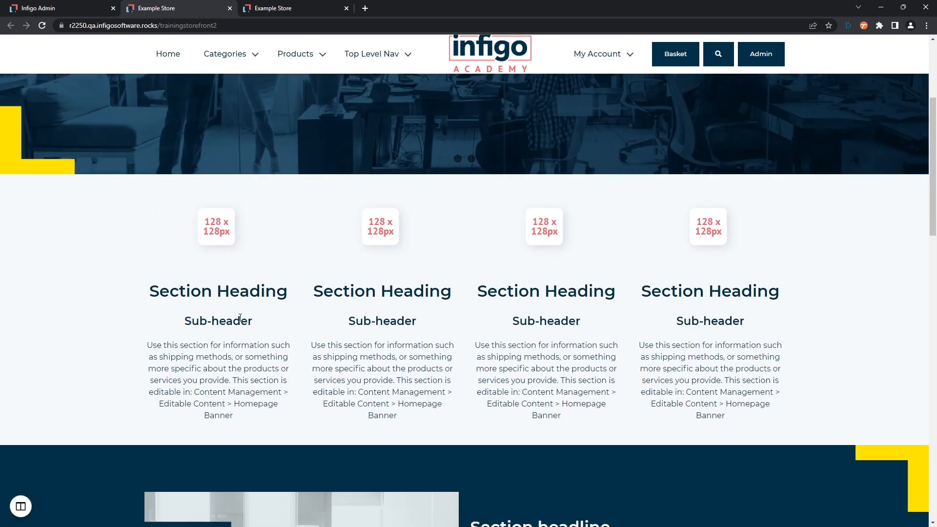
{"action": "left_click", "coordinate": [292, 8]}
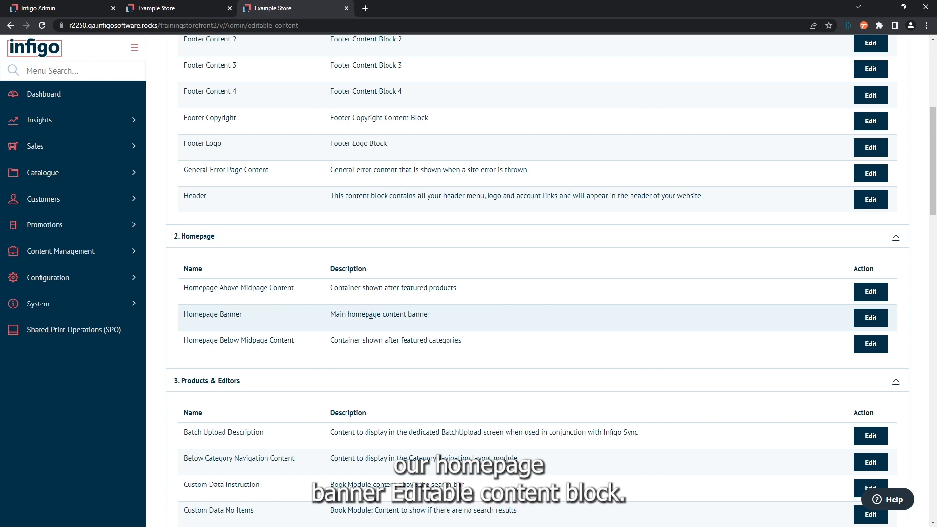
{"action": "left_click", "coordinate": [867, 323]}
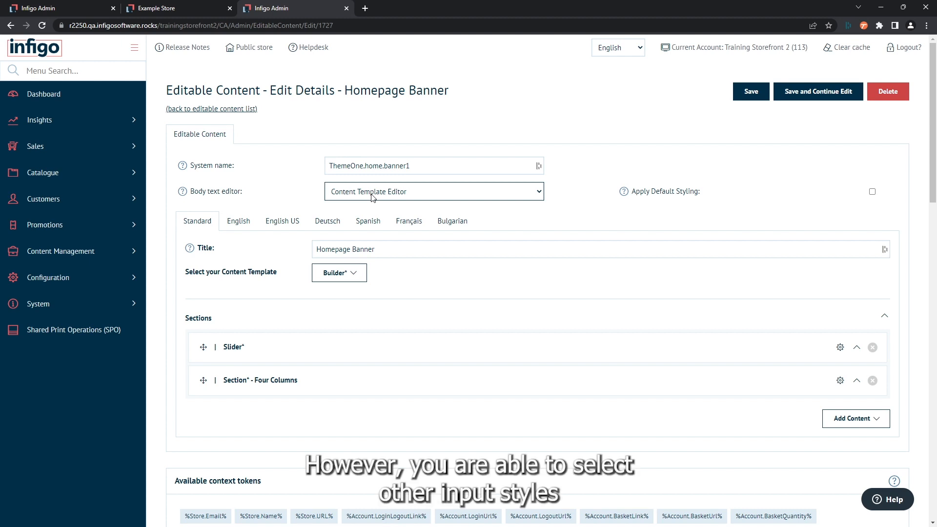
Step: Review the body text editor choices, keeping Content Template Editor, and look through the available content templates without changing the Builder template
{"action": "left_click", "coordinate": [471, 196]}
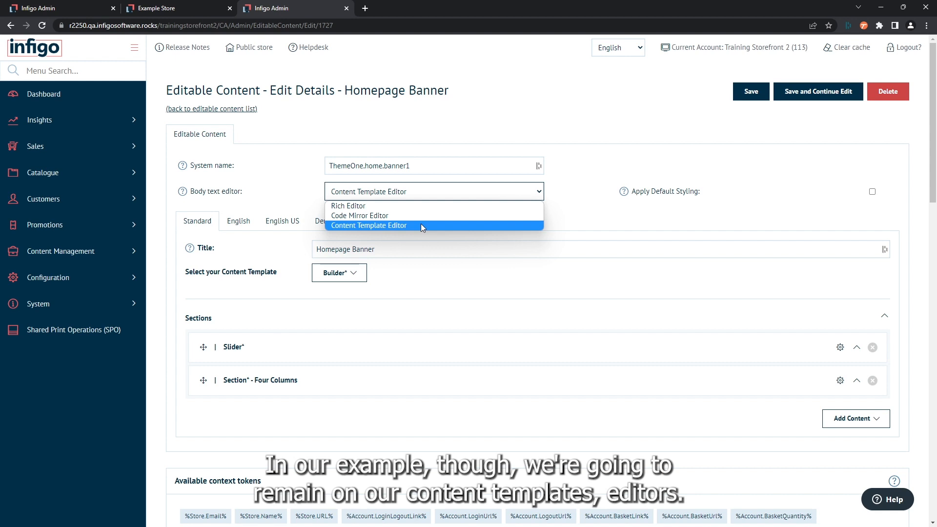
{"action": "left_click", "coordinate": [455, 228]}
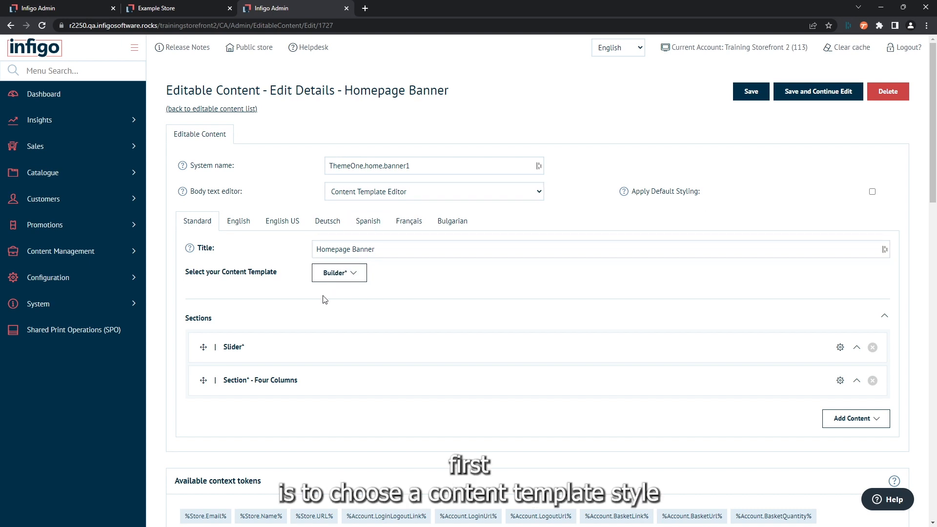
{"action": "left_click", "coordinate": [355, 278]}
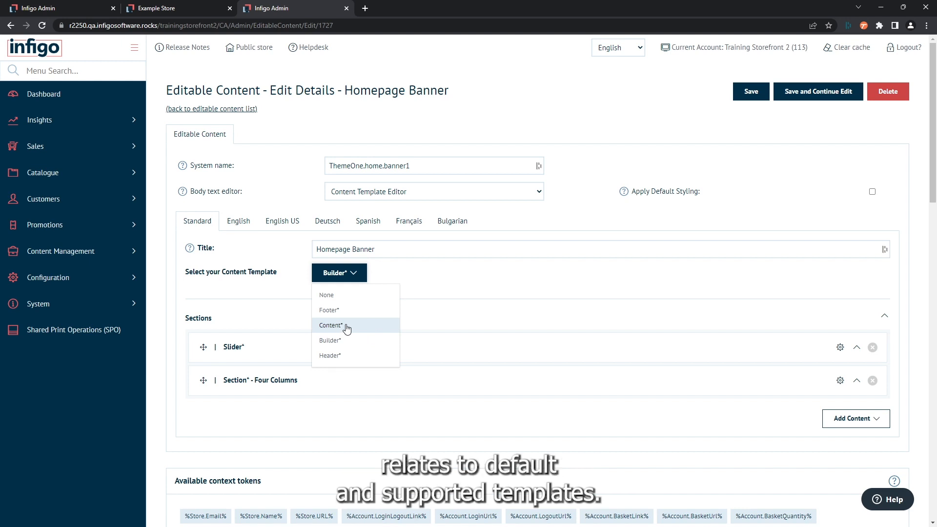
{"action": "left_click", "coordinate": [431, 427]}
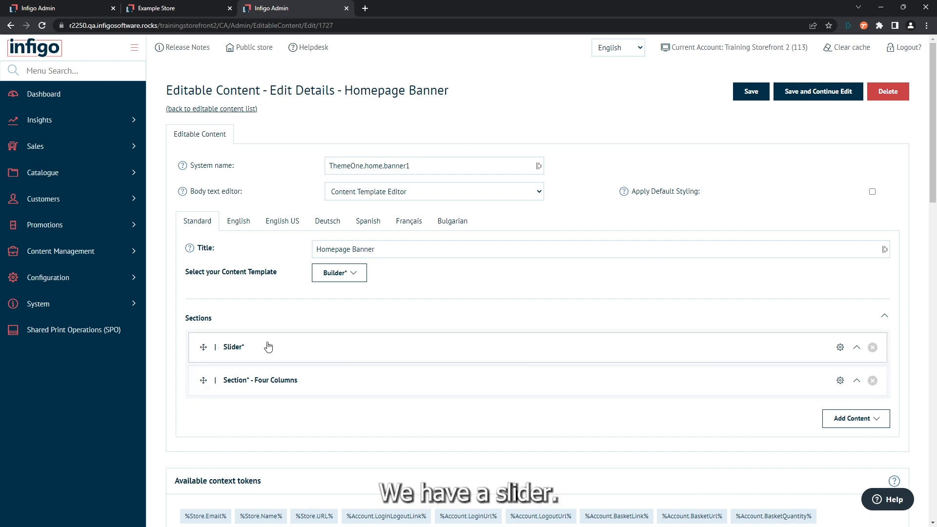
Step: View the banner slider on the storefront home page and cycle forward through its slides
{"action": "left_click", "coordinate": [189, 9]}
{"action": "scroll", "coordinate": [236, 189], "scroll_direction": "up", "scroll_amount": 4}
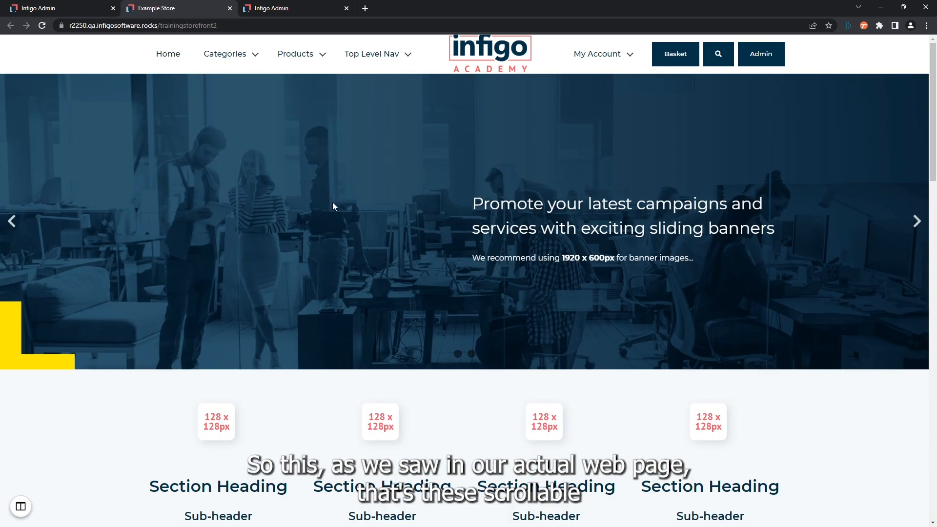
{"action": "left_click", "coordinate": [916, 222]}
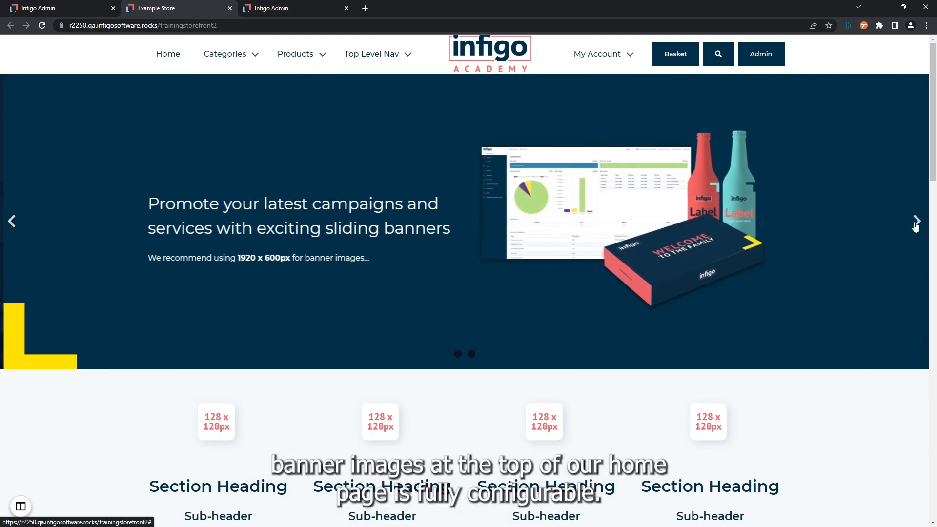
{"action": "left_click", "coordinate": [916, 221]}
{"action": "left_click", "coordinate": [916, 221]}
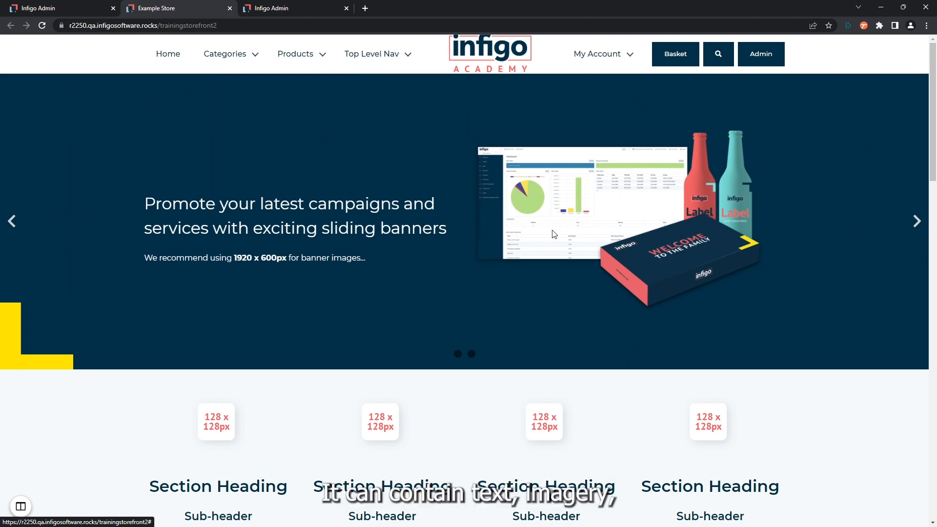
{"action": "left_click", "coordinate": [915, 222]}
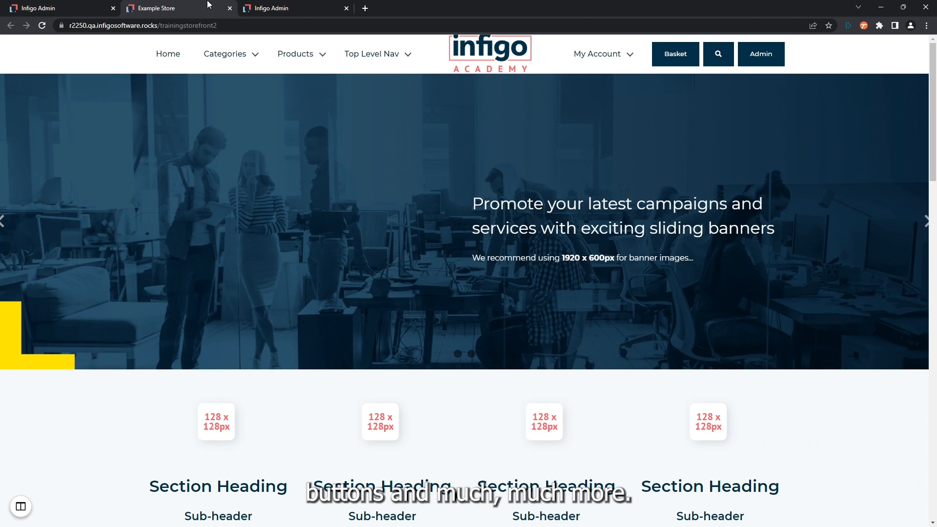
Step: Open the configuration of the Homepage Banner's Slider section and examine its animation options
{"action": "left_click", "coordinate": [280, 8]}
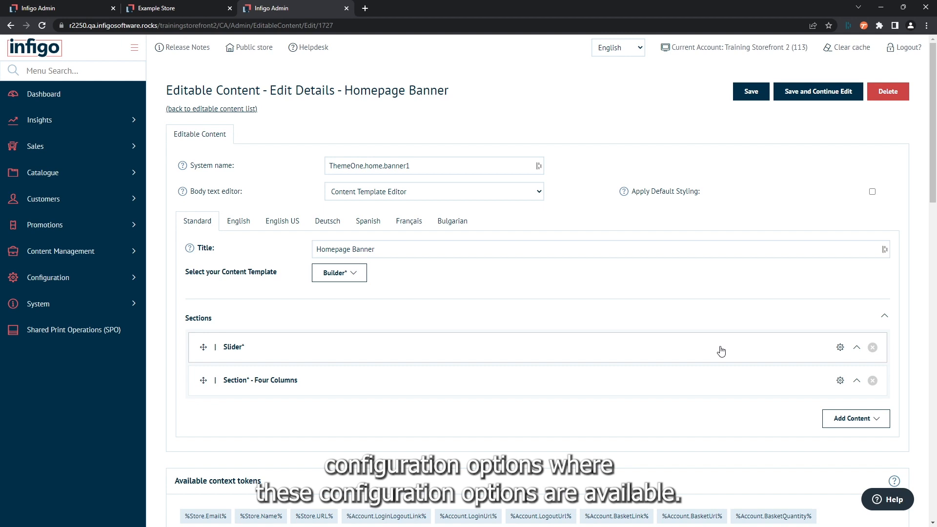
{"action": "left_click", "coordinate": [840, 348]}
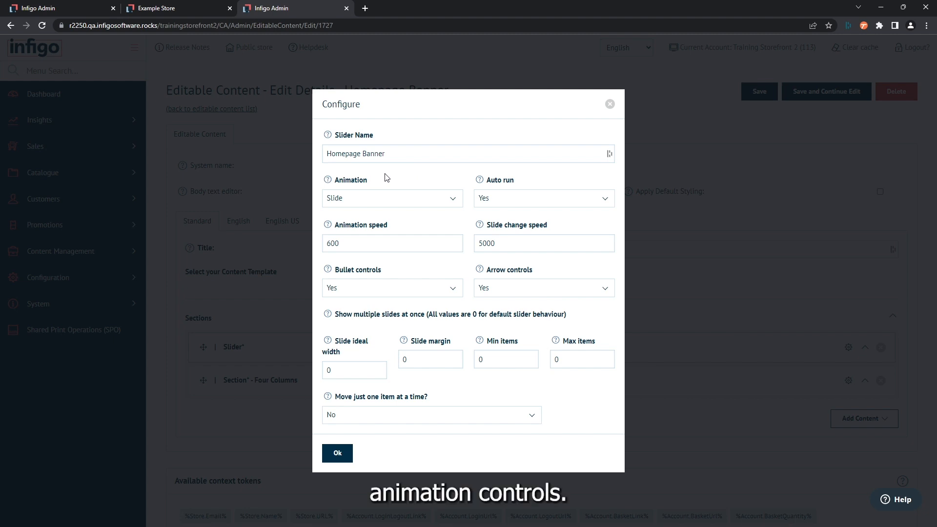
{"action": "left_click", "coordinate": [383, 199]}
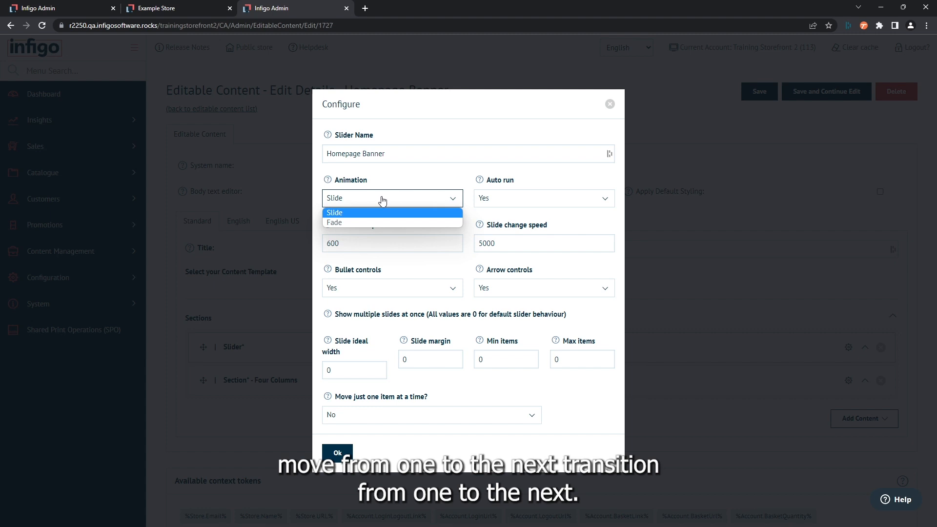
{"action": "left_click", "coordinate": [435, 179]}
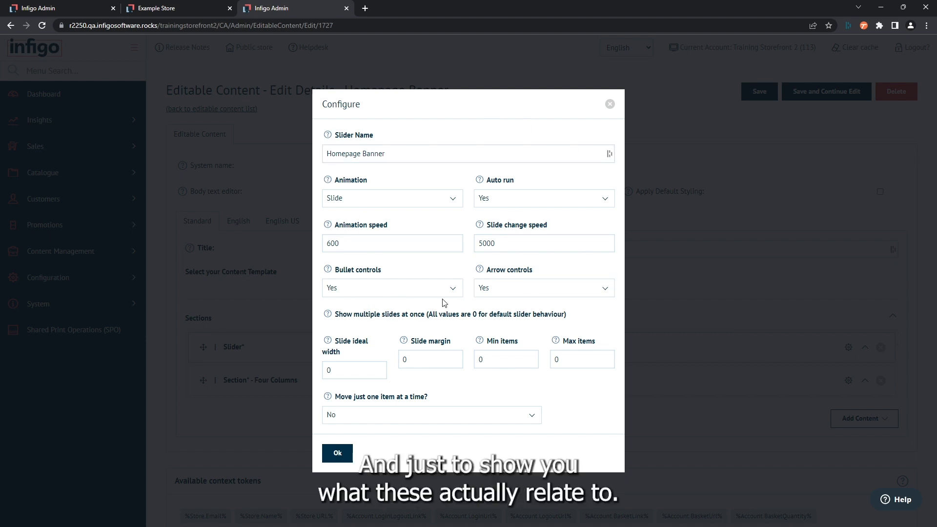
Step: Try the bullet and arrow controls of the banner slider on the storefront home page
{"action": "left_click", "coordinate": [145, 13]}
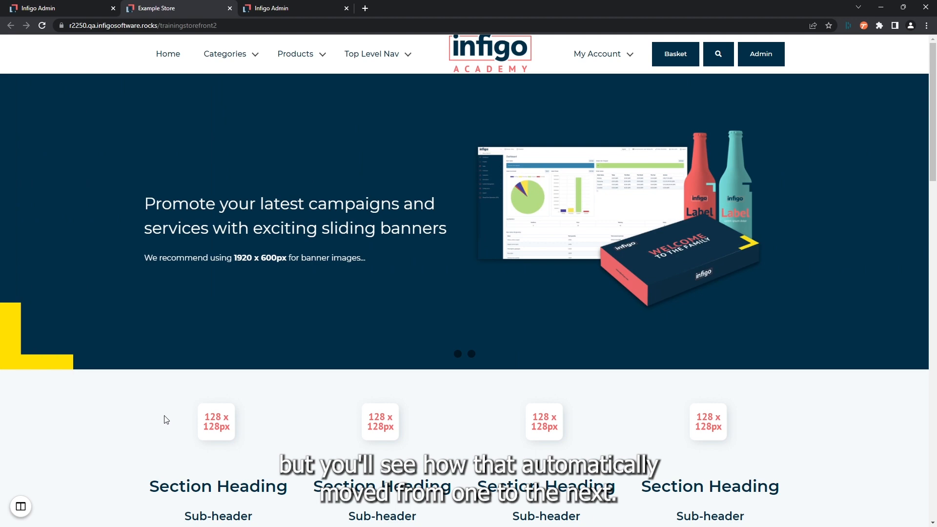
{"action": "left_click", "coordinate": [459, 355]}
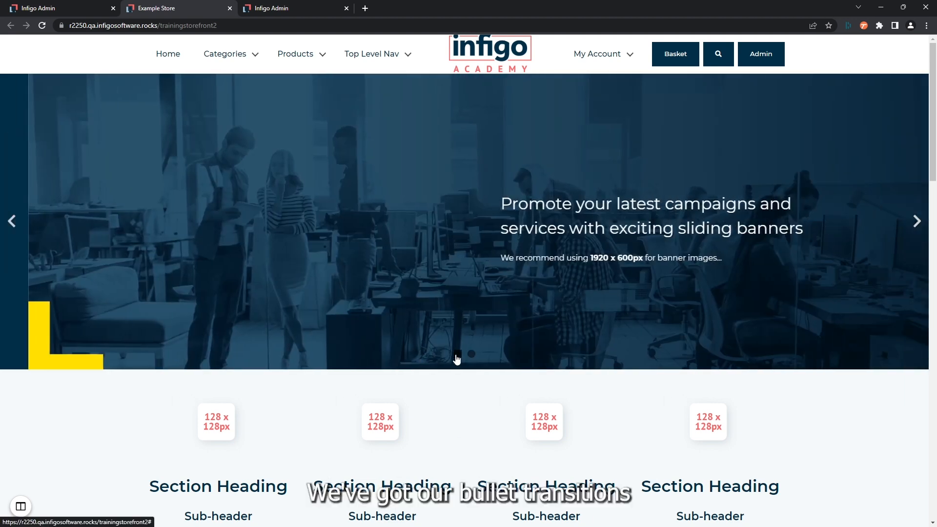
{"action": "left_click", "coordinate": [469, 354]}
{"action": "left_click", "coordinate": [460, 355]}
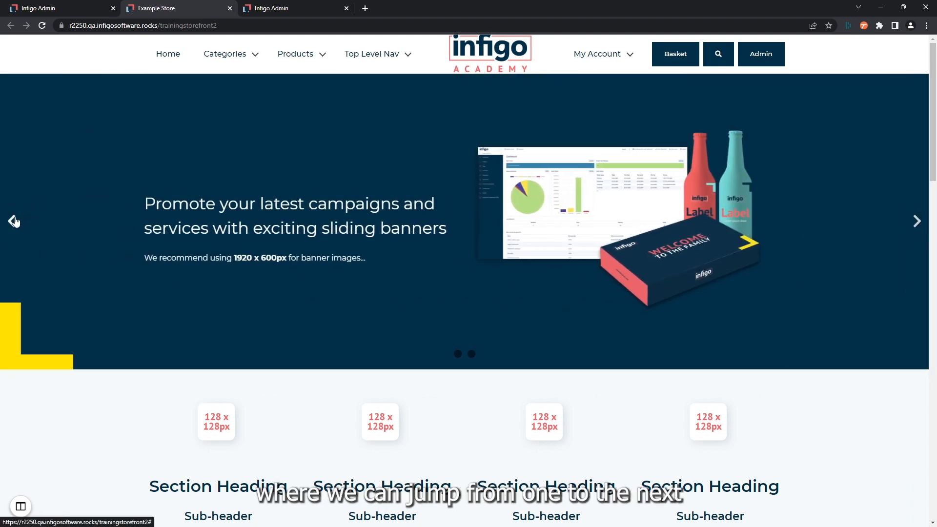
{"action": "left_click", "coordinate": [13, 221]}
{"action": "left_click", "coordinate": [12, 221]}
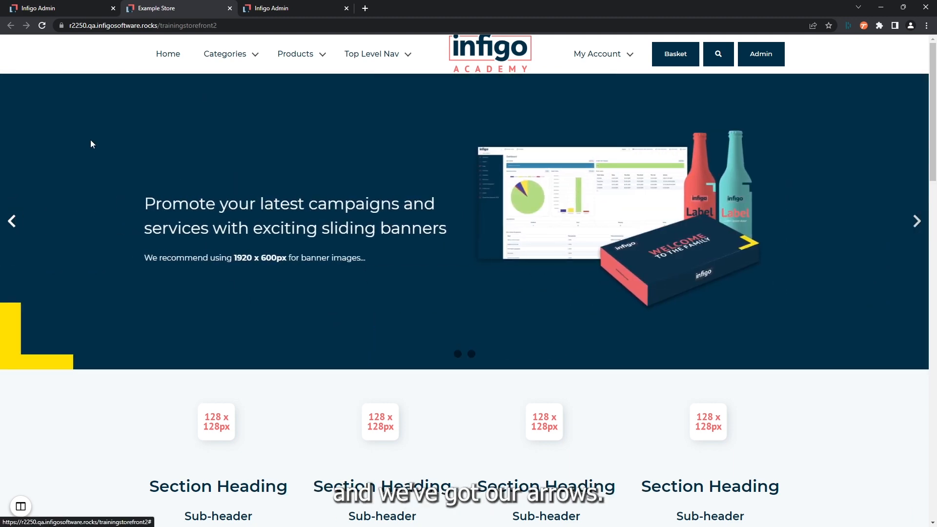
Step: Accept the slider's configuration in the Homepage Banner editor and expand the Slider section to list its slides
{"action": "left_click", "coordinate": [257, 8]}
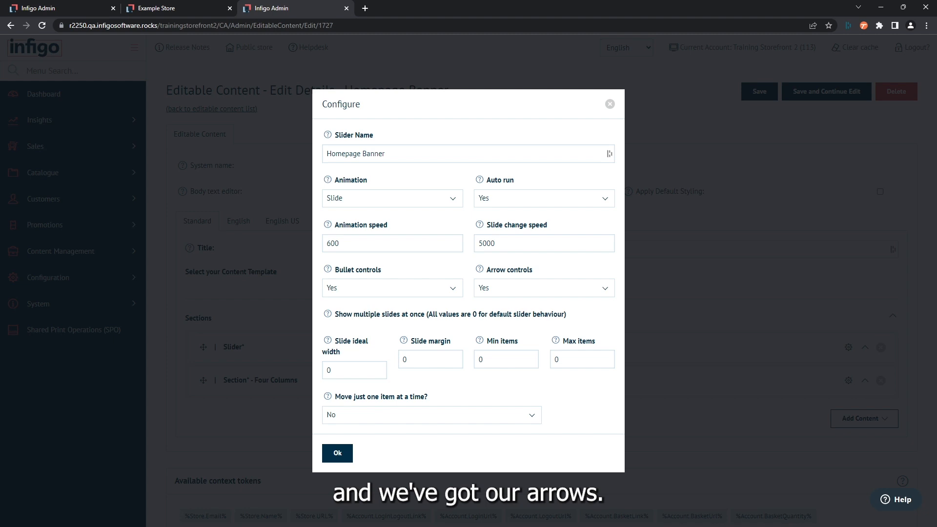
{"action": "left_click", "coordinate": [338, 453]}
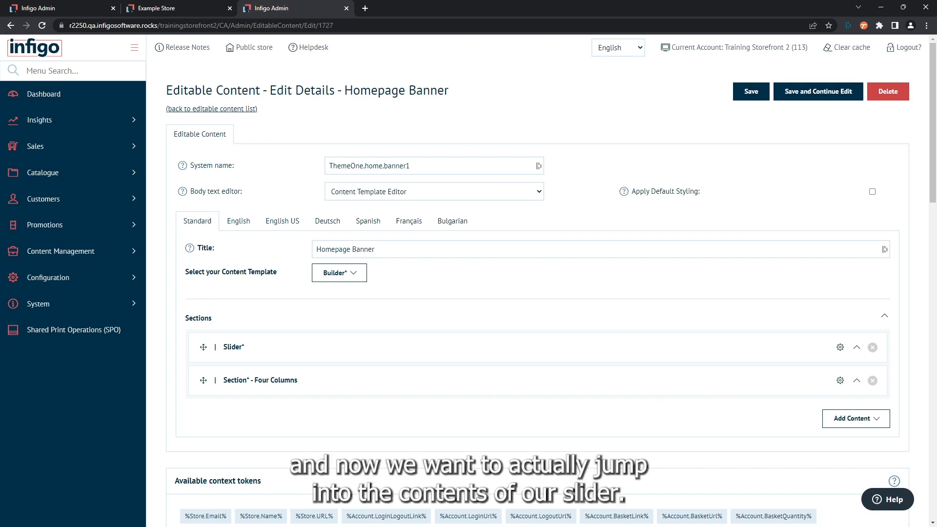
{"action": "left_click", "coordinate": [857, 349]}
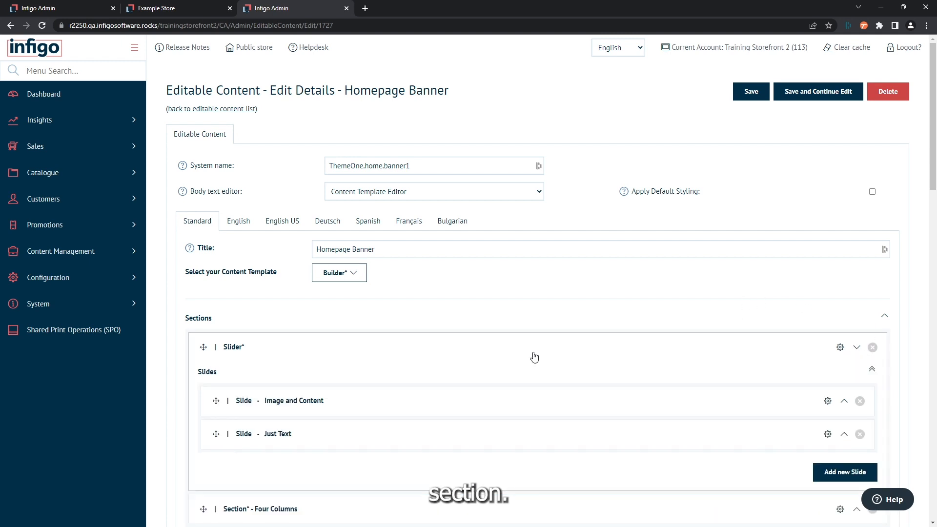
{"action": "scroll", "coordinate": [516, 354], "scroll_direction": "down", "scroll_amount": 2}
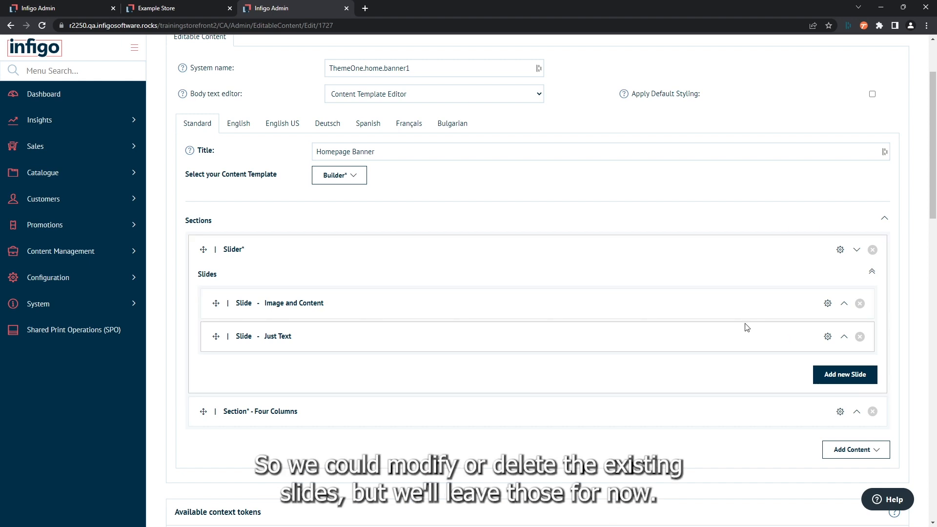
{"action": "scroll", "coordinate": [763, 315], "scroll_direction": "down", "scroll_amount": 1}
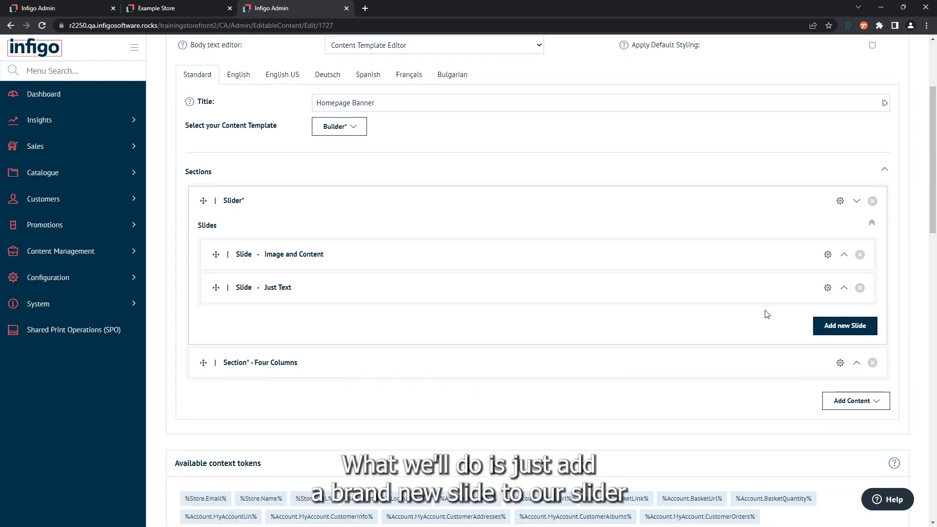
Step: Add a new slide to the banner slider and give it a 2 Column Image and Content layout
{"action": "left_click", "coordinate": [846, 330]}
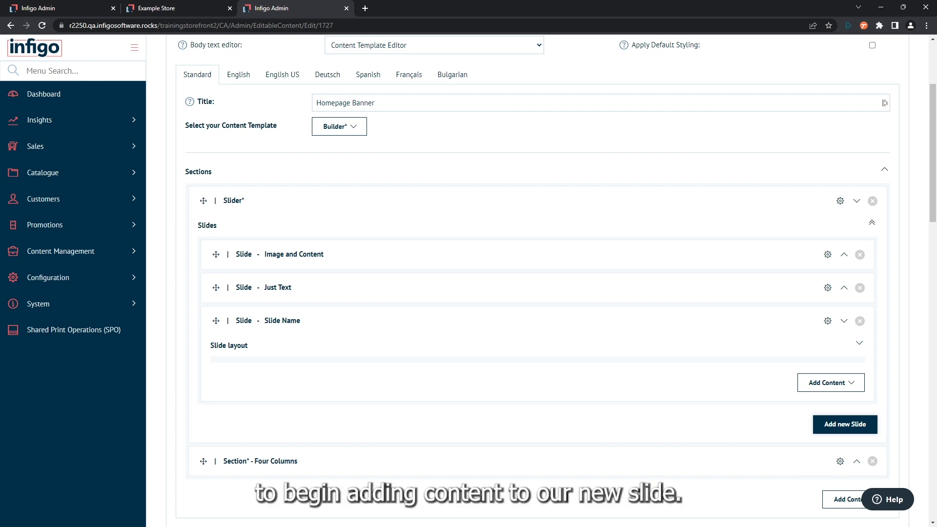
{"action": "scroll", "coordinate": [785, 381], "scroll_direction": "down", "scroll_amount": 1}
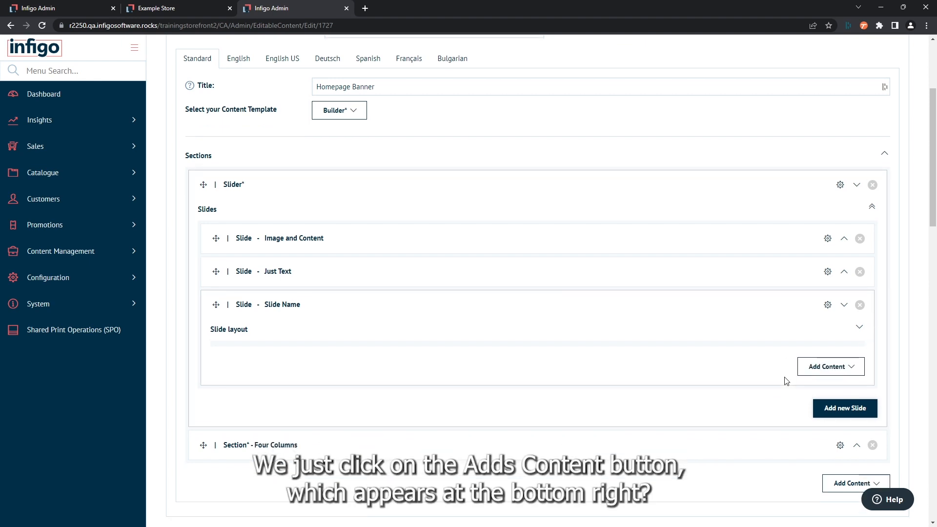
{"action": "scroll", "coordinate": [786, 381], "scroll_direction": "down", "scroll_amount": 2}
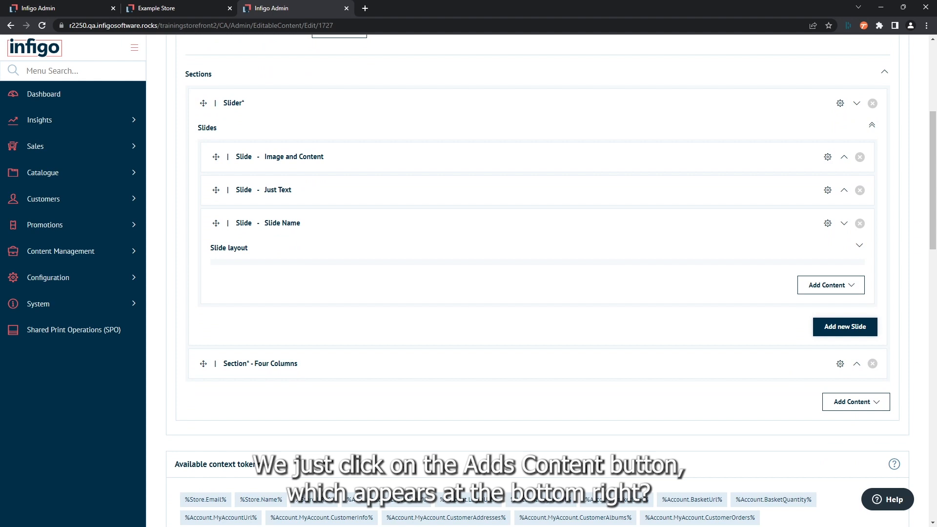
{"action": "left_click", "coordinate": [831, 292]}
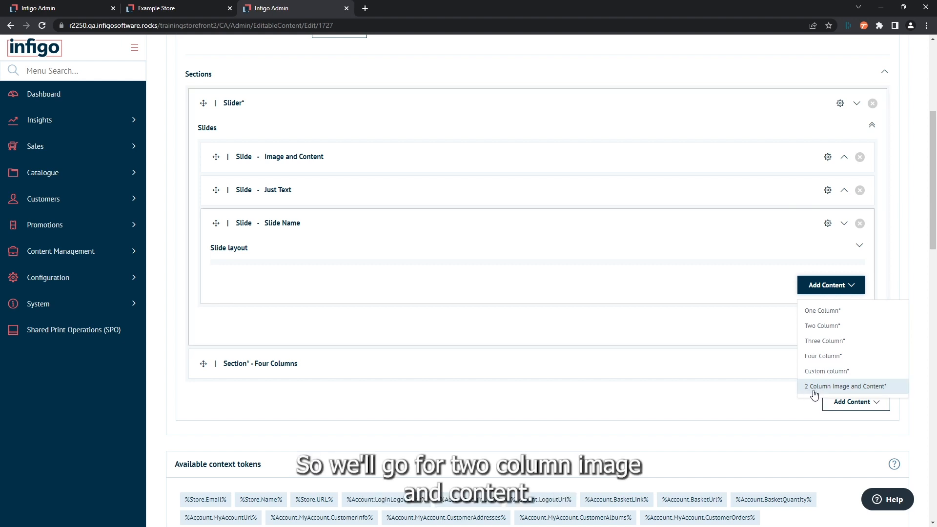
{"action": "left_click", "coordinate": [813, 389]}
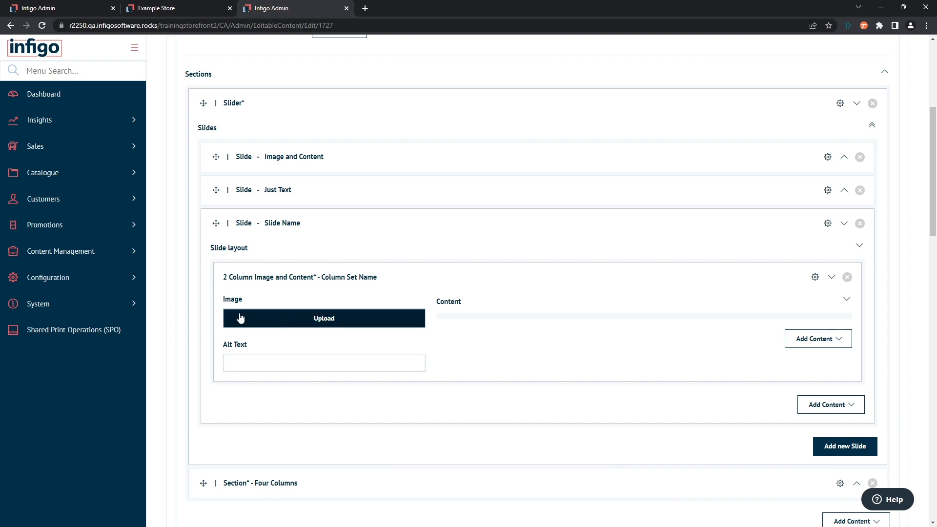
Step: Upload the "Infigo Academy single colour white" PNG as the image of the new slide's two-column layout
{"action": "left_click", "coordinate": [240, 317]}
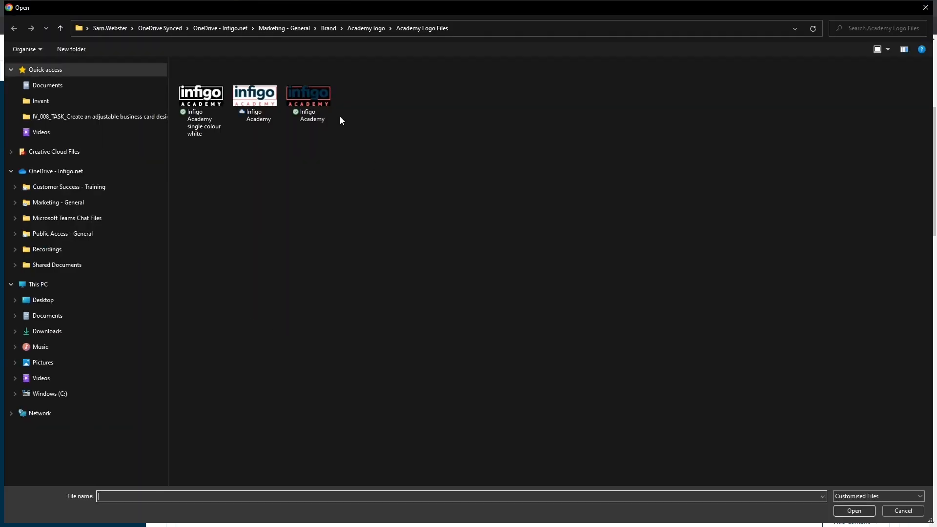
{"action": "left_click", "coordinate": [197, 94]}
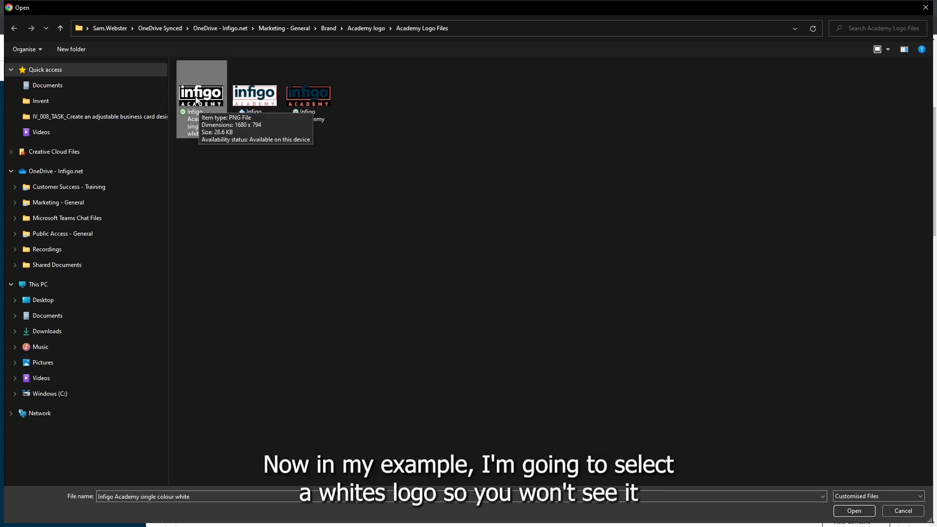
{"action": "double_click", "coordinate": [197, 100]}
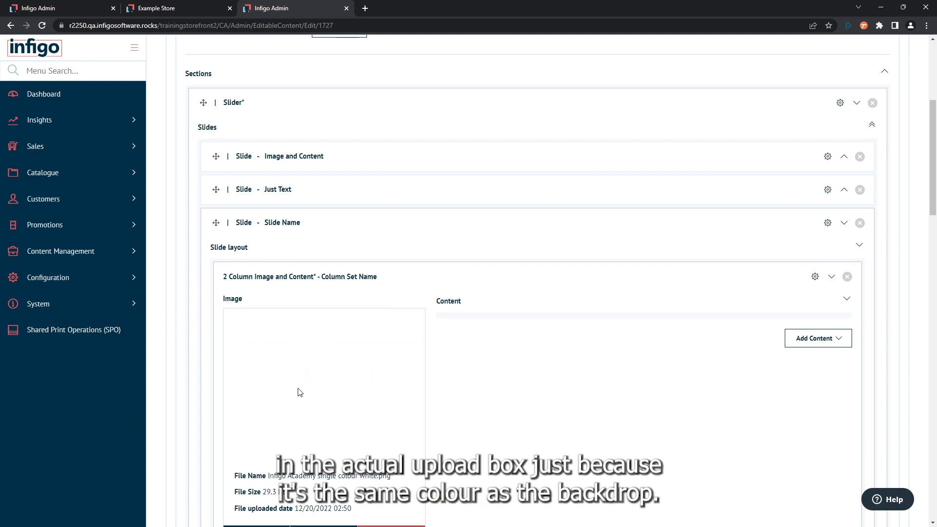
{"action": "scroll", "coordinate": [299, 392], "scroll_direction": "down", "scroll_amount": 1}
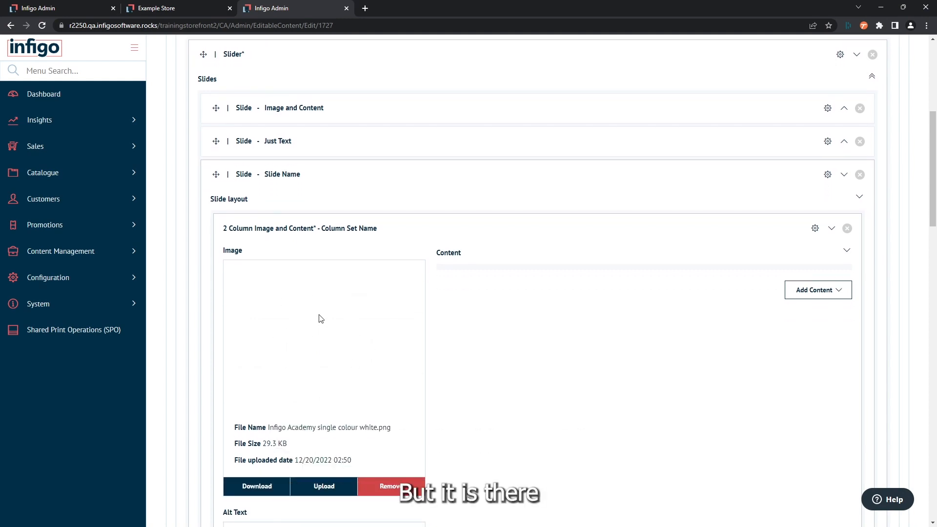
{"action": "scroll", "coordinate": [320, 318], "scroll_direction": "down", "scroll_amount": 1}
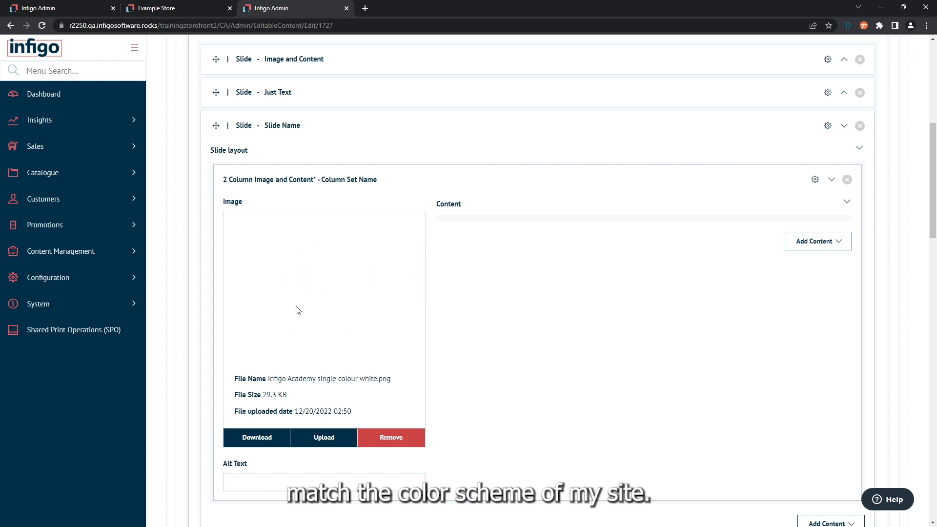
Step: Configure the new slide with a Primary background color and no background image
{"action": "scroll", "coordinate": [295, 309], "scroll_direction": "up", "scroll_amount": 1}
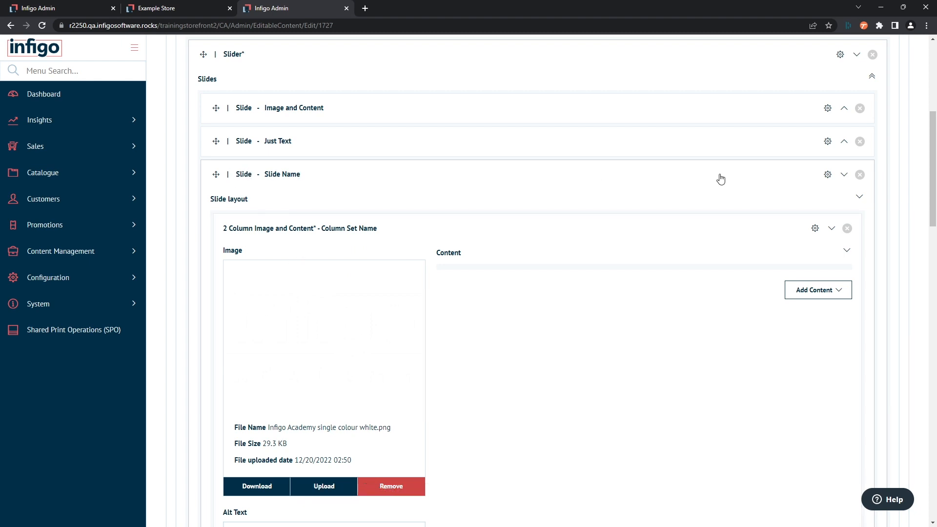
{"action": "left_click", "coordinate": [827, 175]}
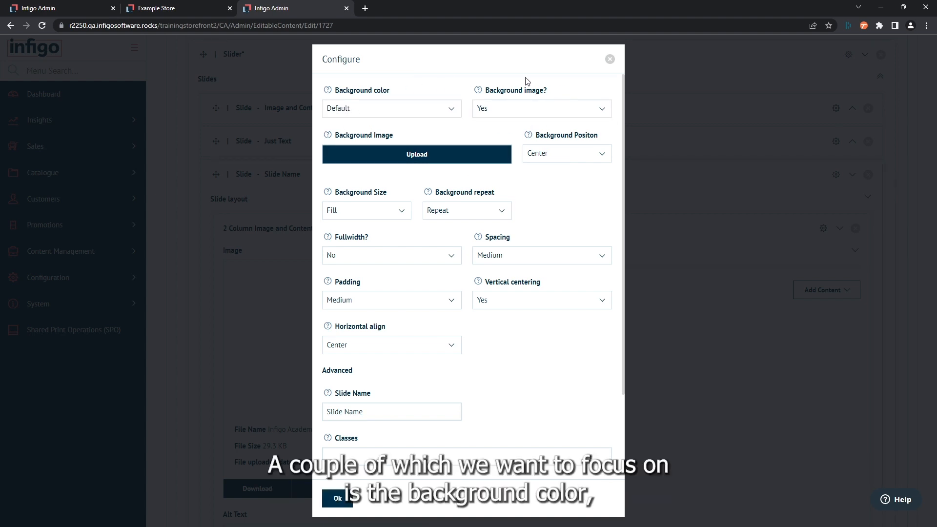
{"action": "left_click", "coordinate": [420, 109]}
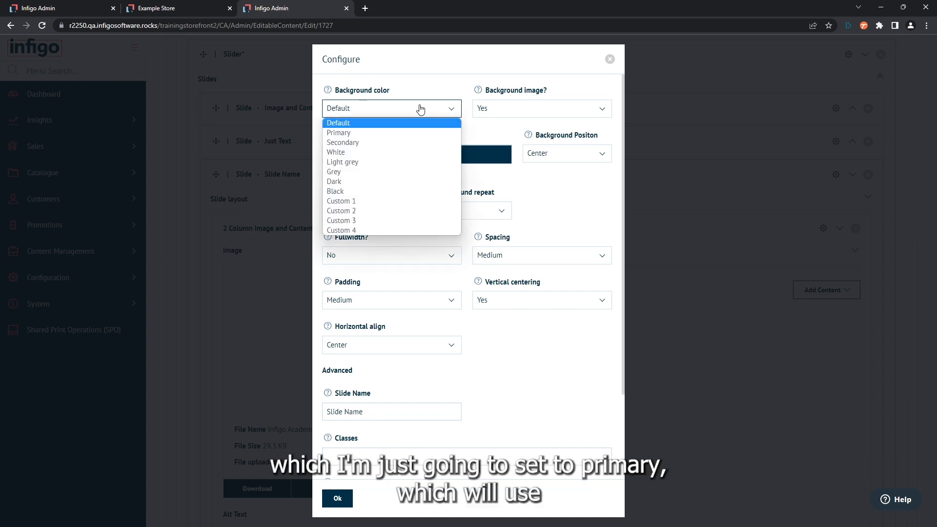
{"action": "left_click", "coordinate": [359, 138]}
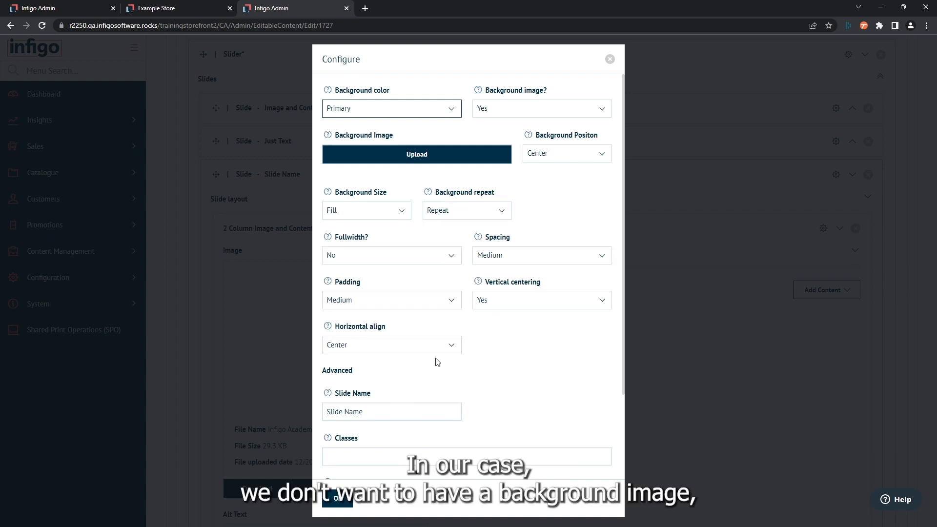
{"action": "left_click", "coordinate": [496, 108]}
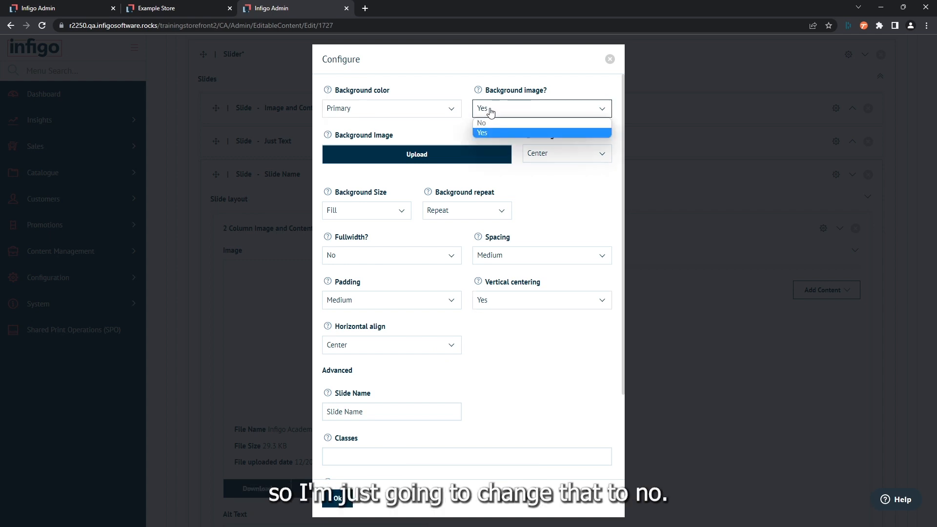
{"action": "left_click", "coordinate": [485, 122]}
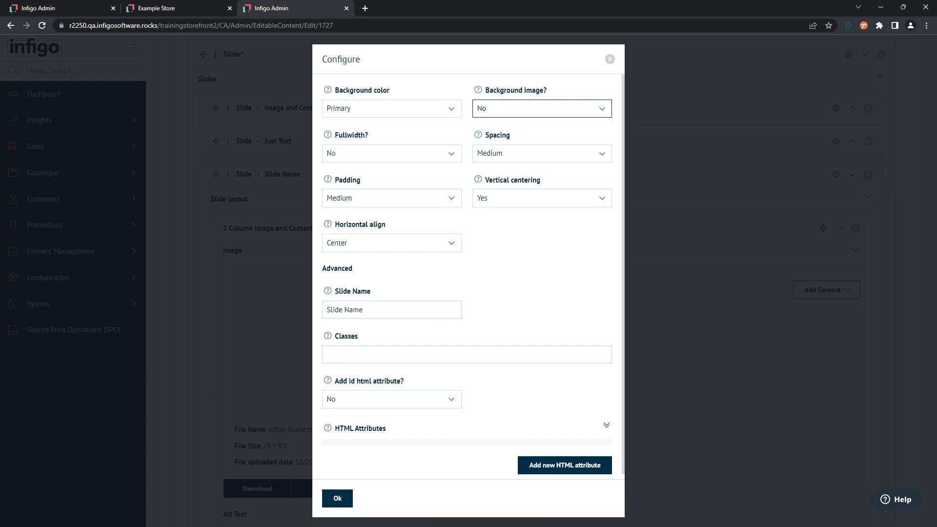
{"action": "left_click", "coordinate": [338, 503]}
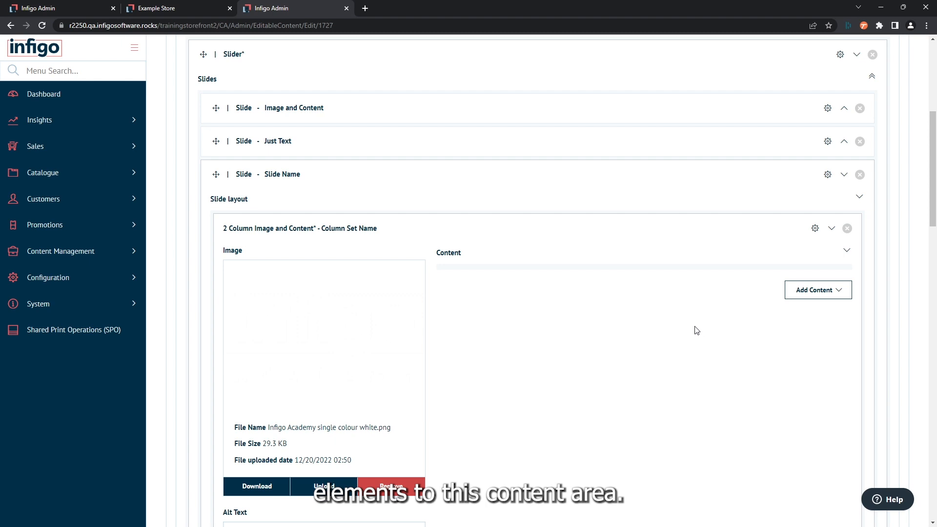
Step: Add a Title element to the new slide's content column with the text "Welcome to the Infigo Academy"
{"action": "left_click", "coordinate": [819, 293]}
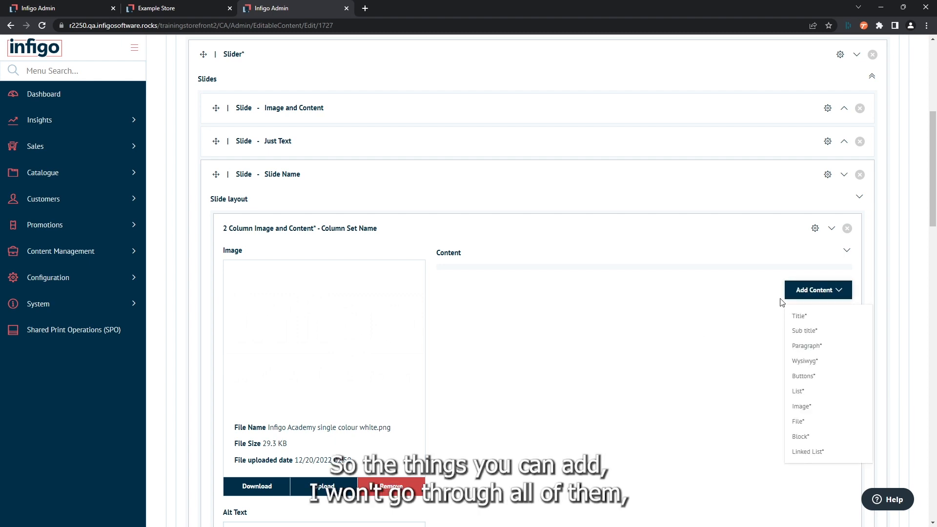
{"action": "scroll", "coordinate": [781, 300], "scroll_direction": "down", "scroll_amount": 1}
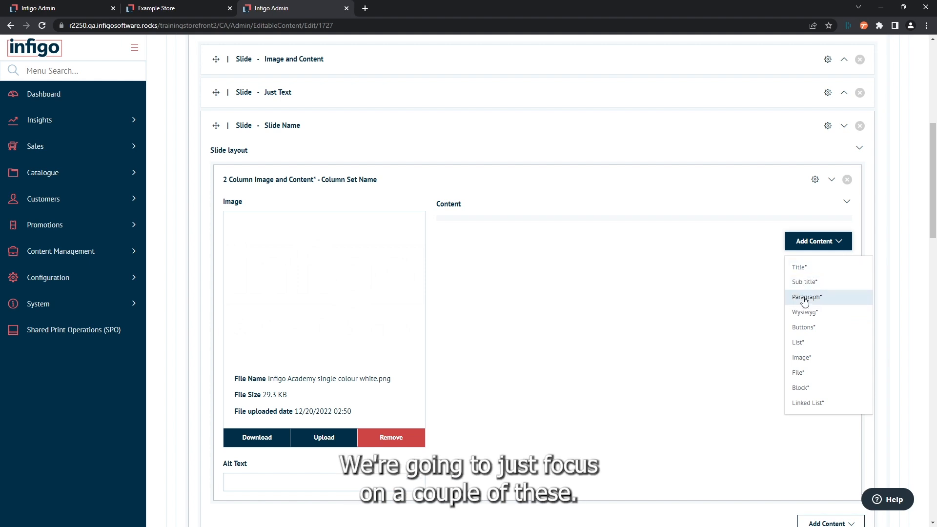
{"action": "left_click", "coordinate": [805, 271]}
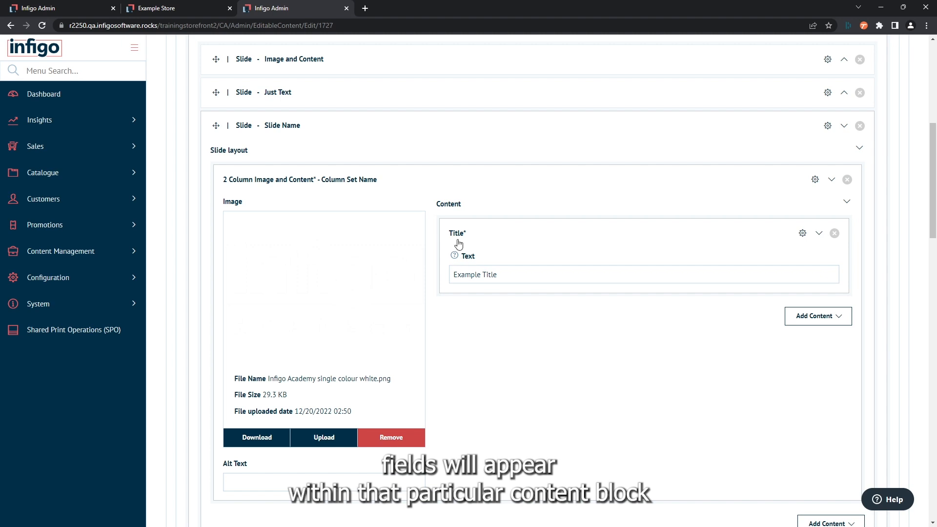
{"action": "triple_click", "coordinate": [488, 275]}
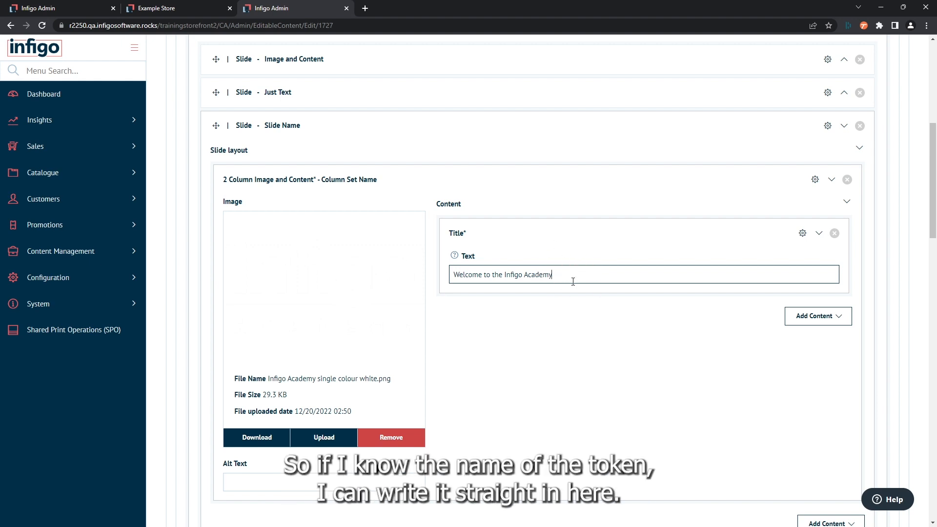
Step: Copy the %Customer.FullName% token from the available context tokens and append it after a comma to the slide's title text
{"action": "scroll", "coordinate": [566, 275], "scroll_direction": "down", "scroll_amount": 15}
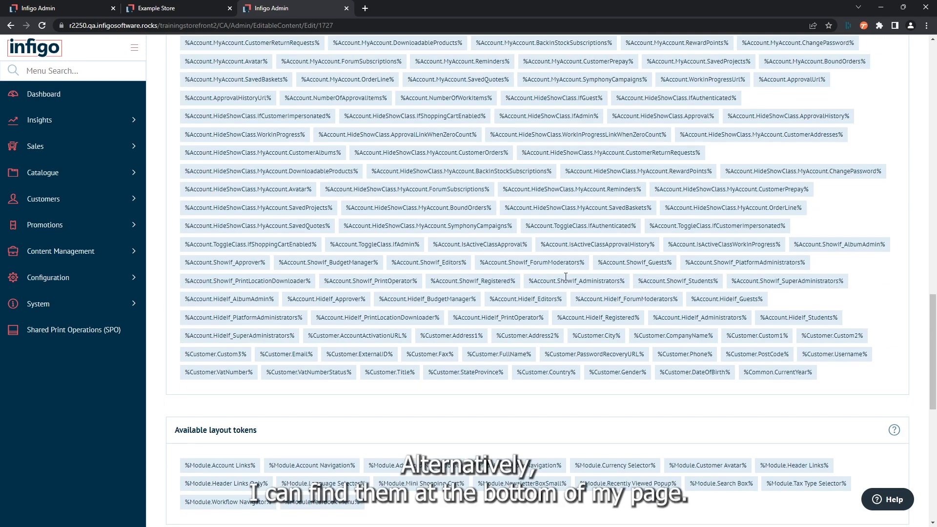
{"action": "scroll", "coordinate": [566, 276], "scroll_direction": "up", "scroll_amount": 2}
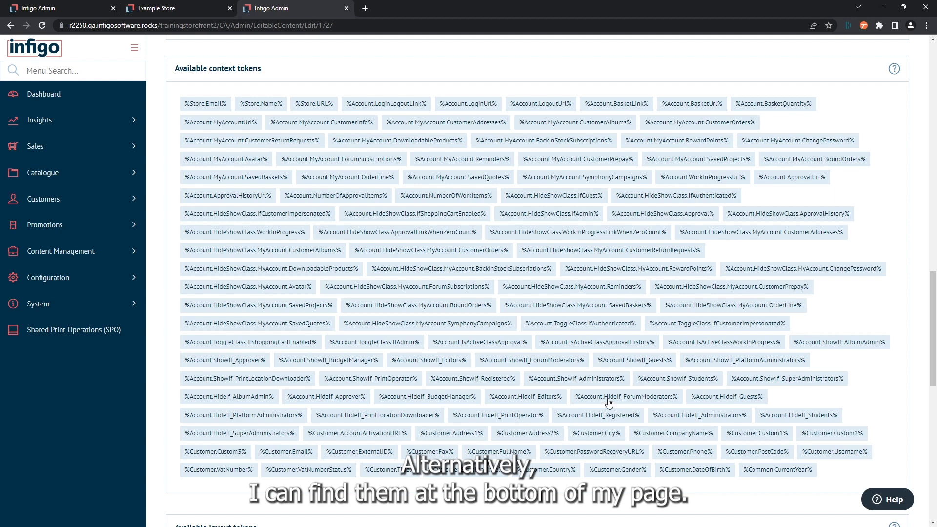
{"action": "left_click", "coordinate": [498, 451]}
{"action": "scroll", "coordinate": [500, 456], "scroll_direction": "up", "scroll_amount": 10}
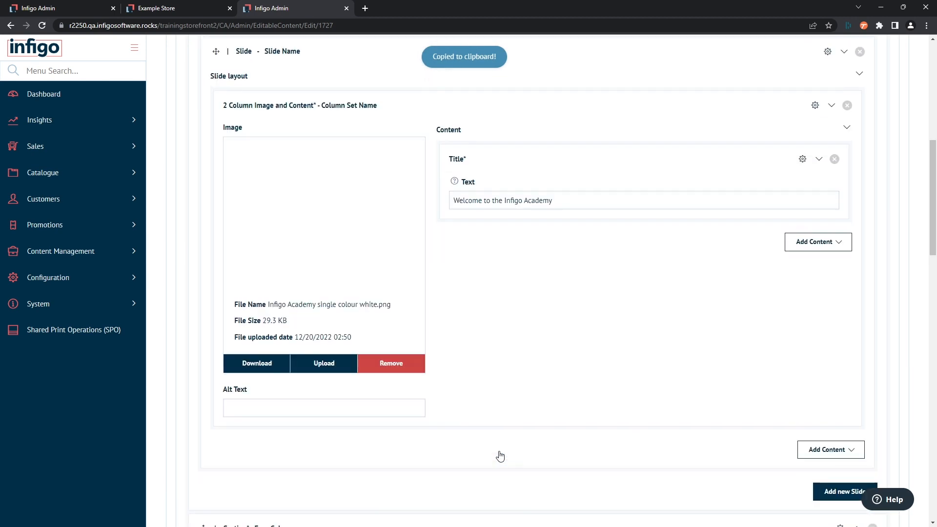
{"action": "scroll", "coordinate": [500, 456], "scroll_direction": "up", "scroll_amount": 3}
{"action": "left_click", "coordinate": [554, 324]}
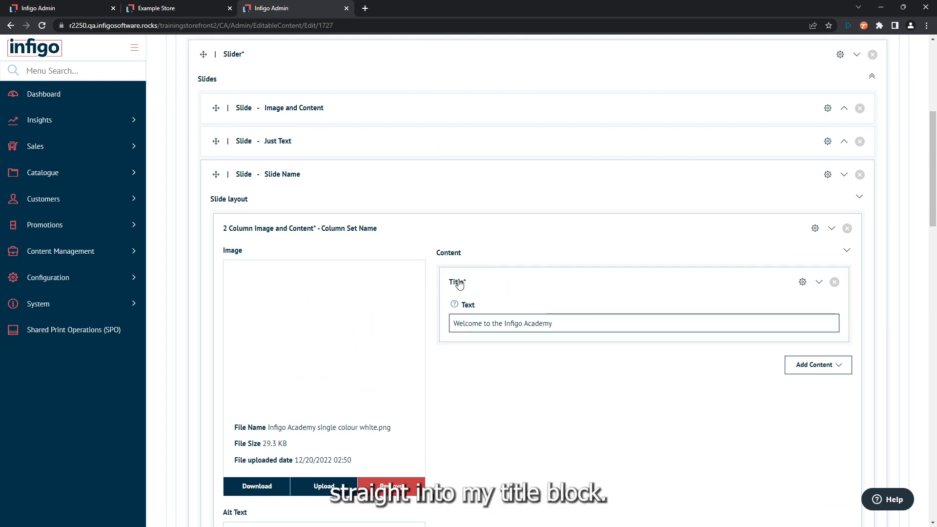
{"action": "type", "text": ","}
{"action": "key", "text": "ctrl+v"}
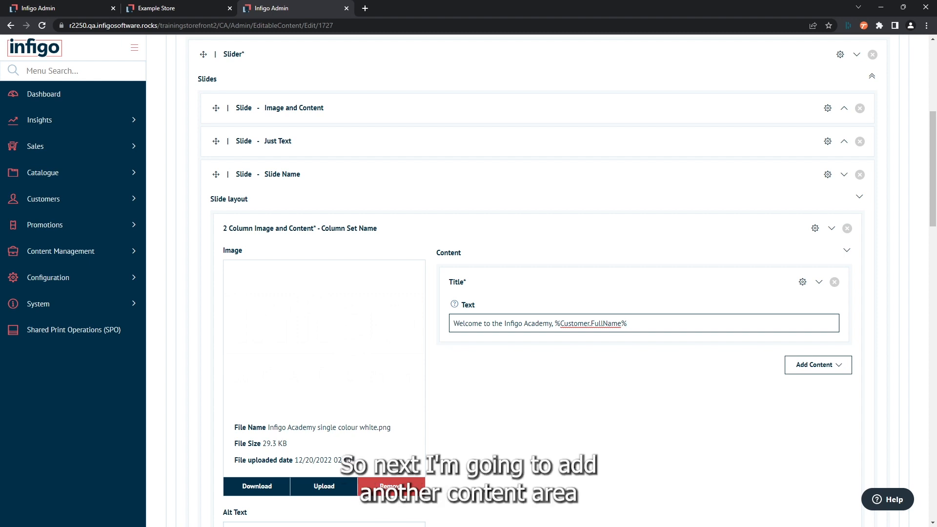
Step: Add a Paragraph element below the title and fill it with the copied Lorem Ipsum dummy text
{"action": "left_click", "coordinate": [806, 370]}
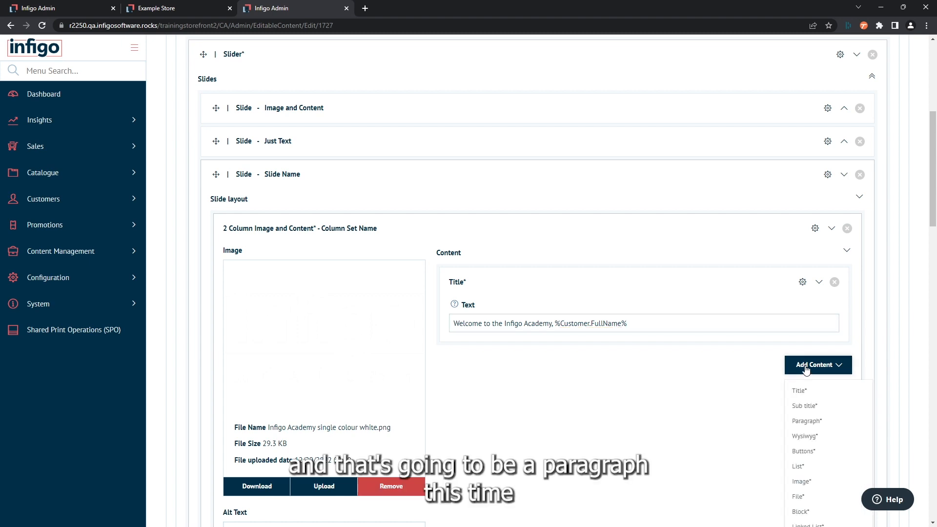
{"action": "left_click", "coordinate": [807, 425]}
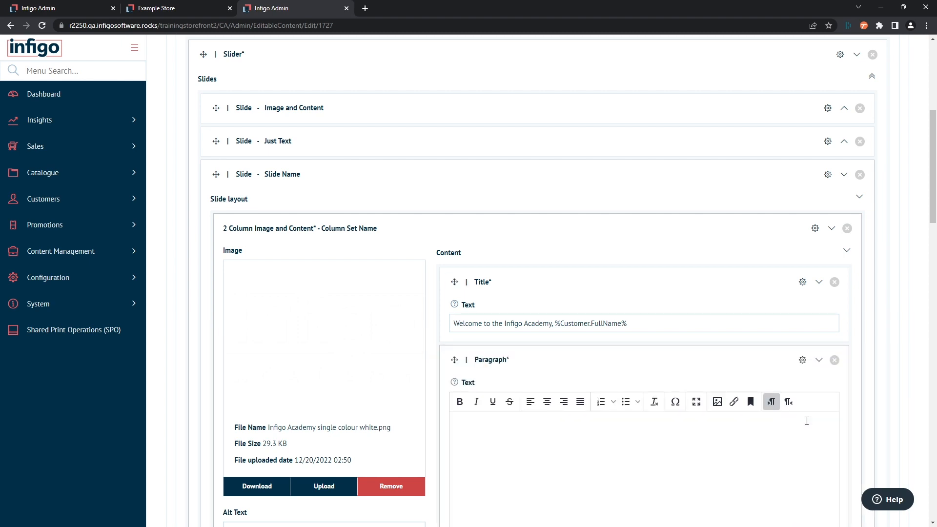
{"action": "scroll", "coordinate": [807, 421], "scroll_direction": "down", "scroll_amount": 2}
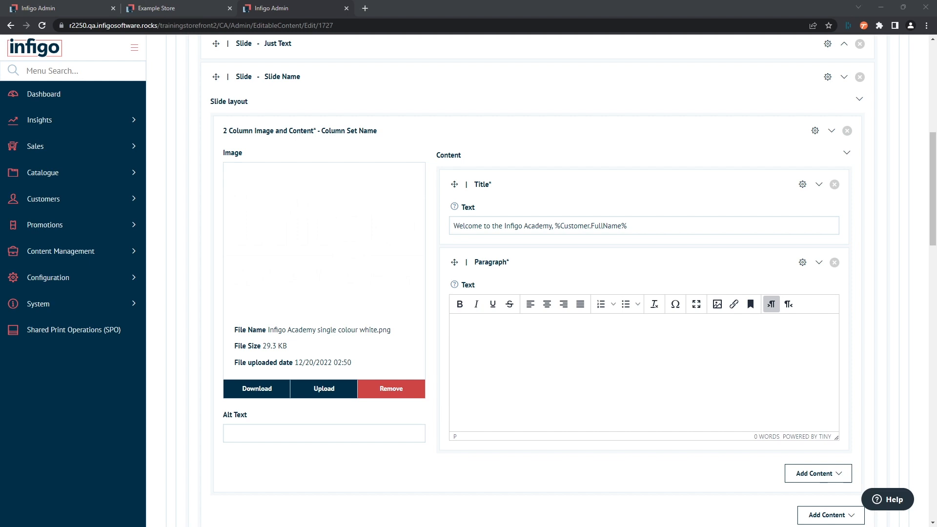
{"action": "left_click", "coordinate": [466, 323]}
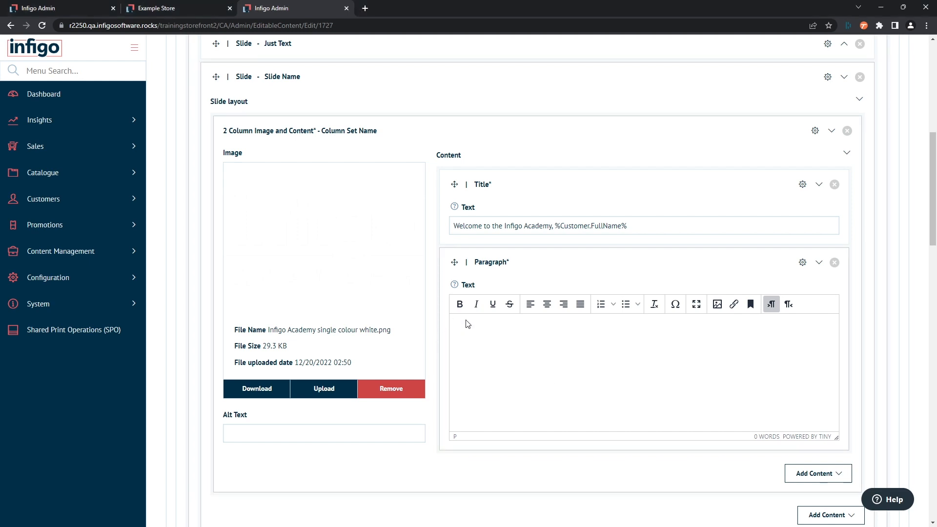
{"action": "key", "text": "ctrl+v"}
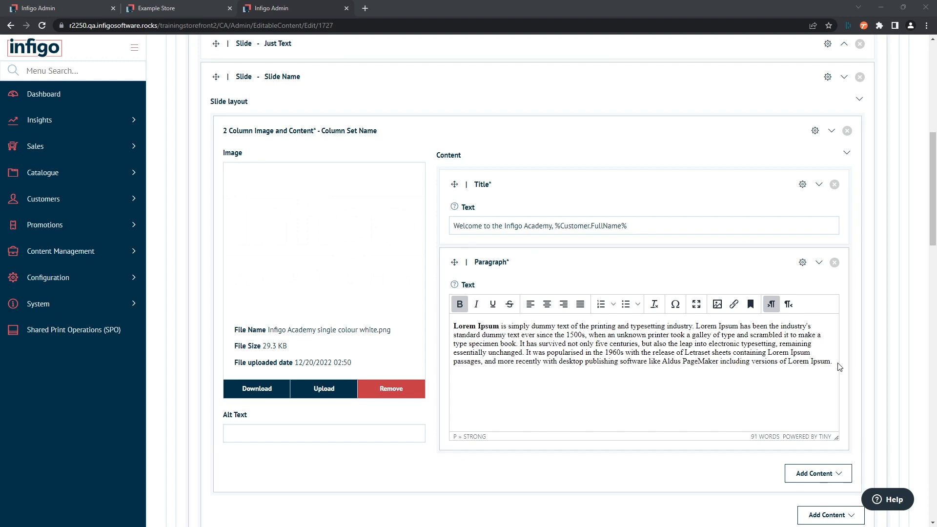
{"action": "left_click_drag", "start_coordinate": [832, 362], "coordinate": [445, 328]}
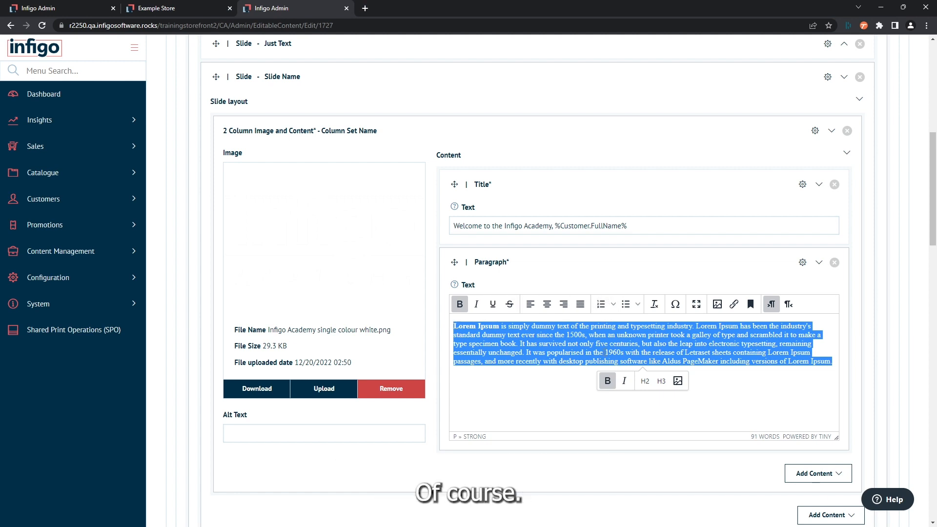
Step: Set the color of the new slide's Paragraph element to White, keeping the default style and alignment
{"action": "left_click", "coordinate": [802, 262]}
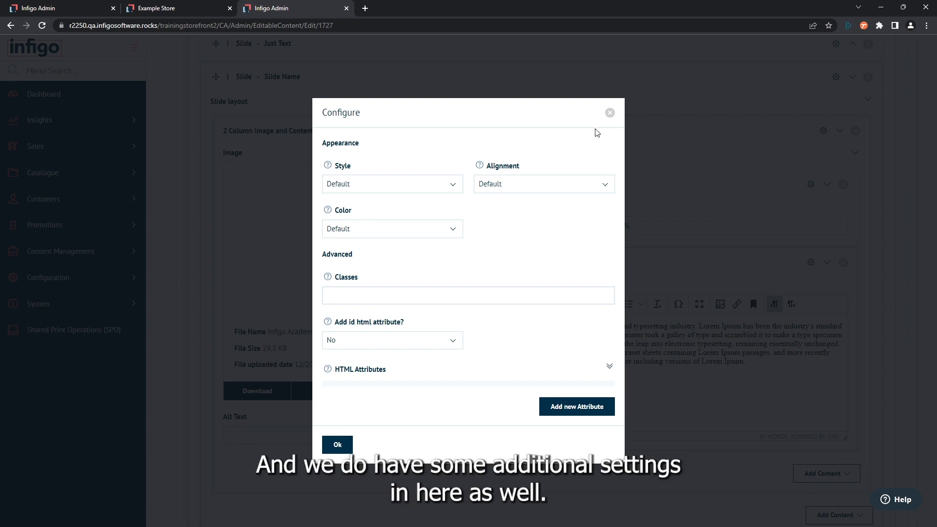
{"action": "left_click", "coordinate": [609, 112]}
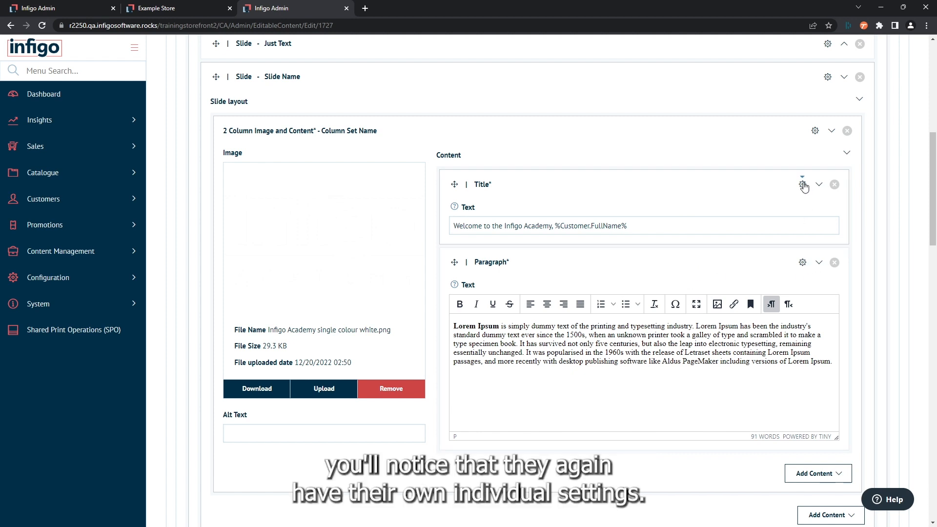
{"action": "left_click", "coordinate": [802, 264]}
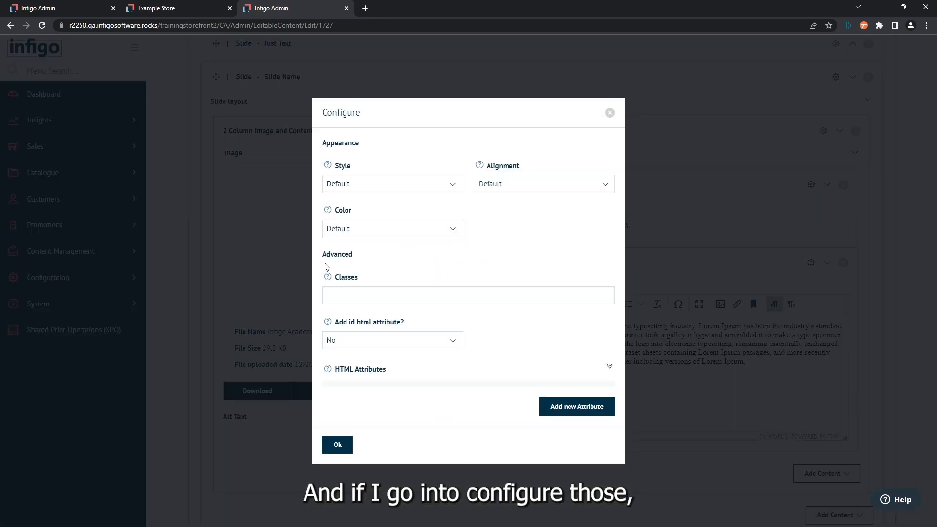
{"action": "left_click", "coordinate": [415, 184]}
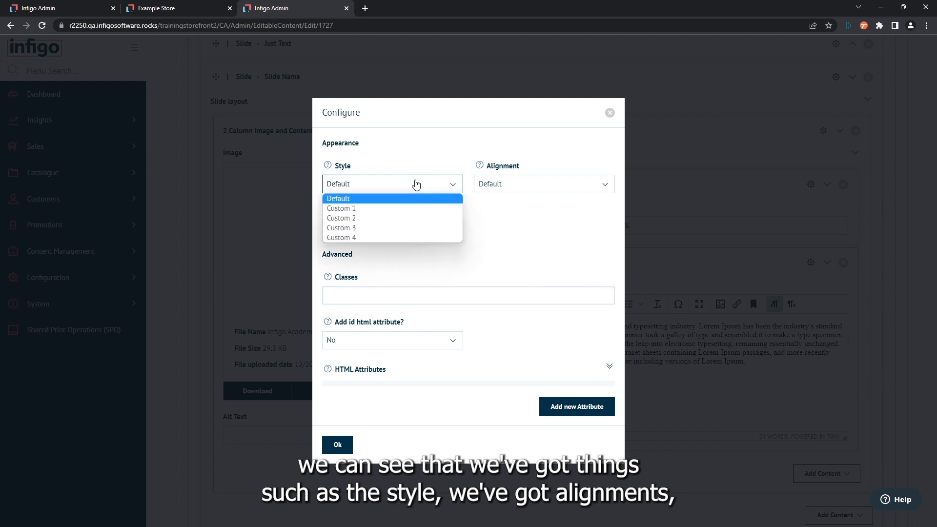
{"action": "left_click", "coordinate": [416, 184]}
{"action": "left_click", "coordinate": [506, 188]}
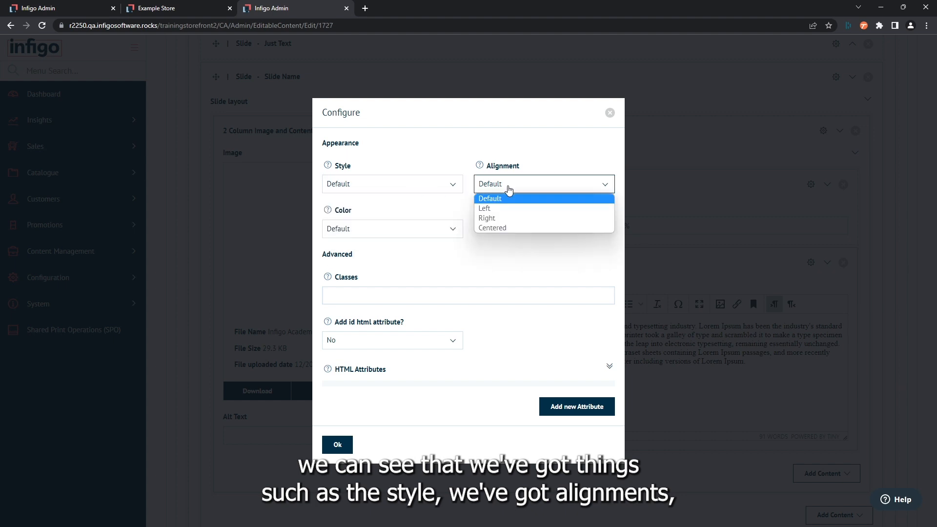
{"action": "left_click", "coordinate": [508, 190]}
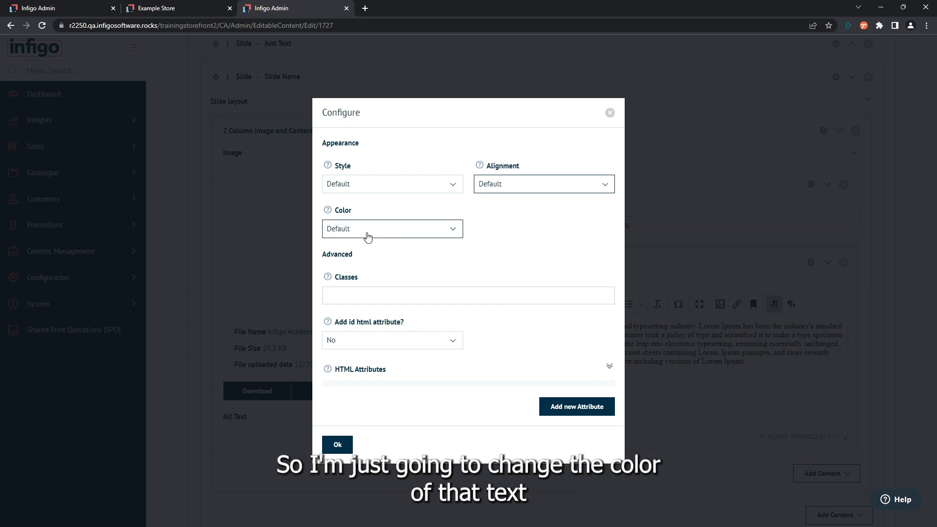
{"action": "left_click", "coordinate": [367, 234]}
{"action": "left_click", "coordinate": [335, 273]}
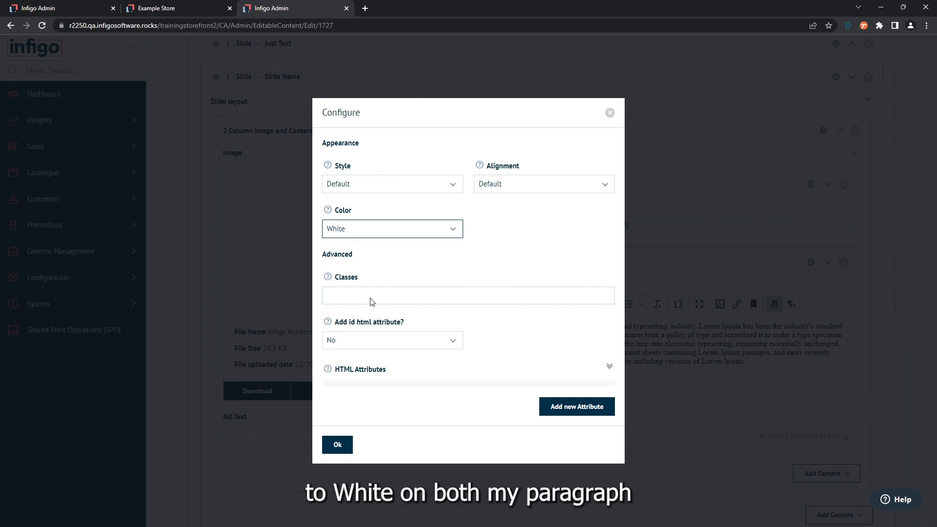
{"action": "left_click", "coordinate": [337, 445]}
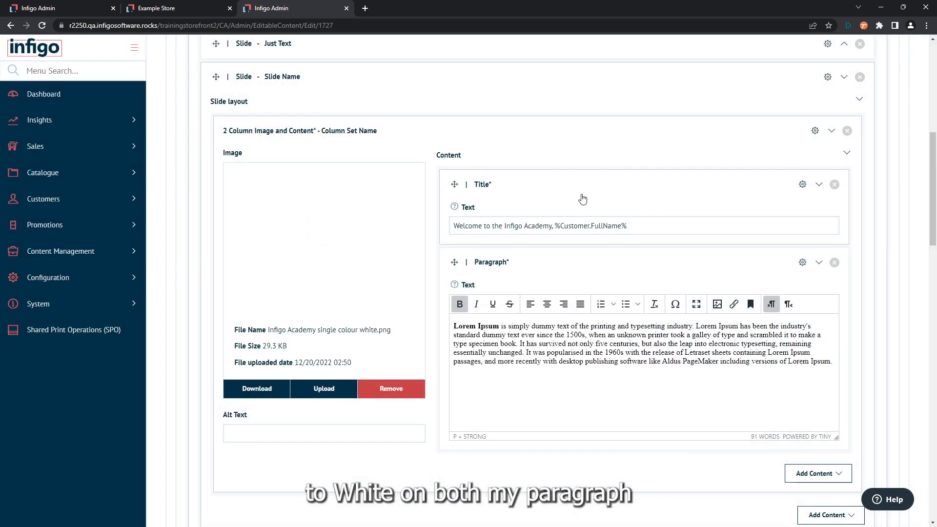
Step: Set the color of the new slide's Title element to White
{"action": "left_click", "coordinate": [801, 185]}
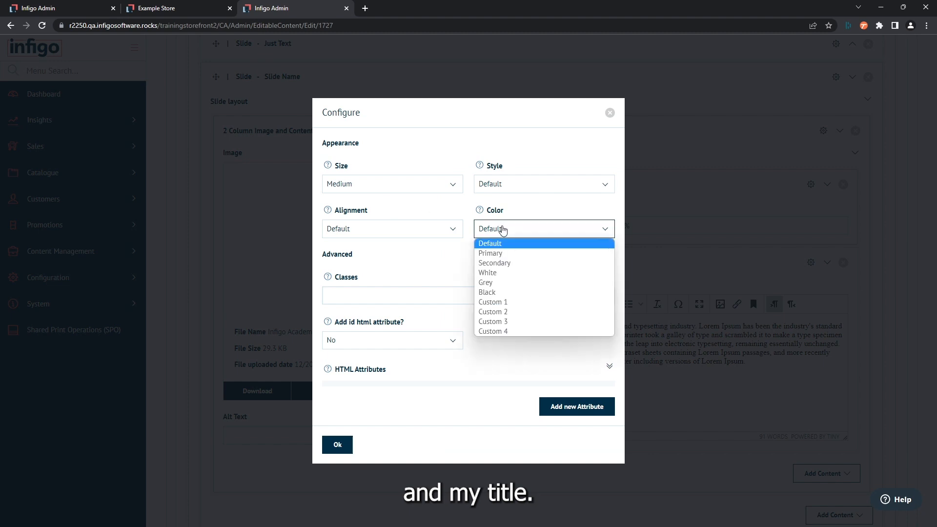
{"action": "left_click", "coordinate": [490, 273]}
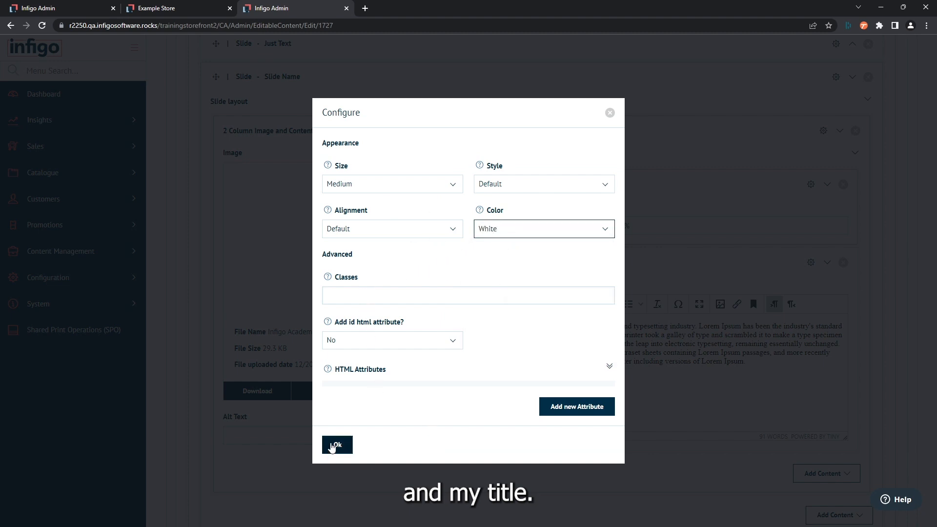
{"action": "left_click", "coordinate": [337, 444]}
Step: Add a Buttons element below the paragraph and create a button in it with the text "Find Out More"
{"action": "scroll", "coordinate": [521, 369], "scroll_direction": "down", "scroll_amount": 2}
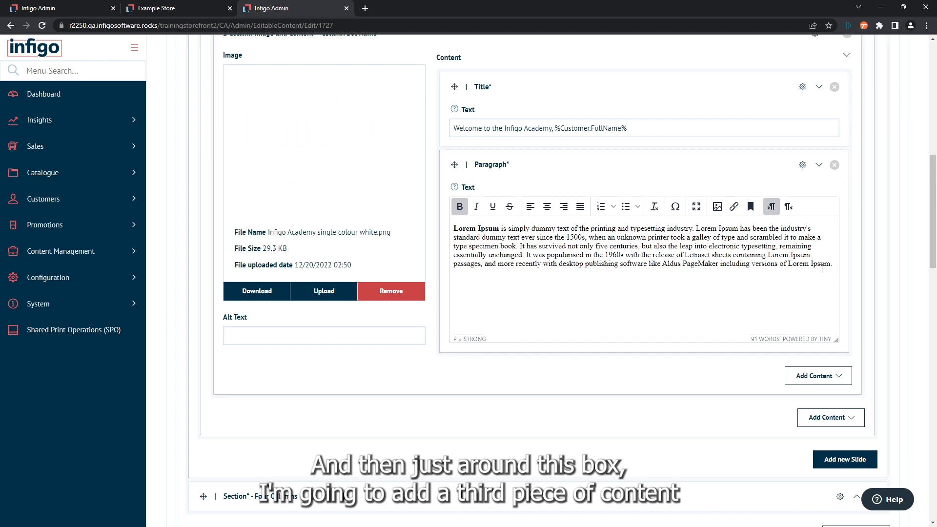
{"action": "left_click", "coordinate": [806, 380]}
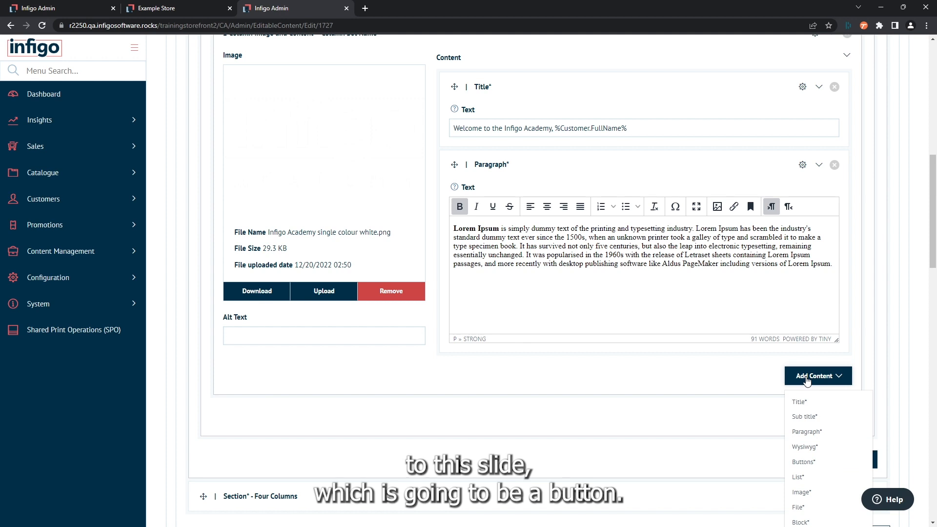
{"action": "left_click", "coordinate": [802, 462]}
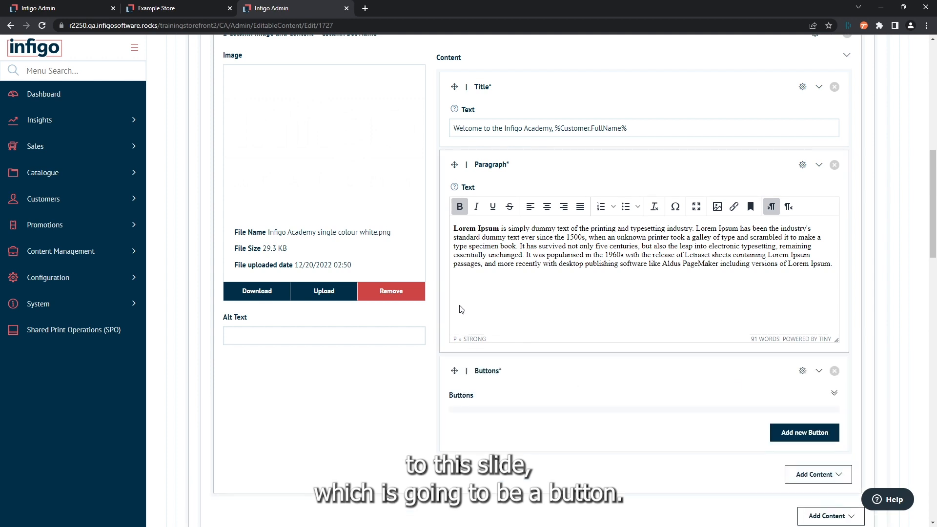
{"action": "scroll", "coordinate": [461, 309], "scroll_direction": "down", "scroll_amount": 2}
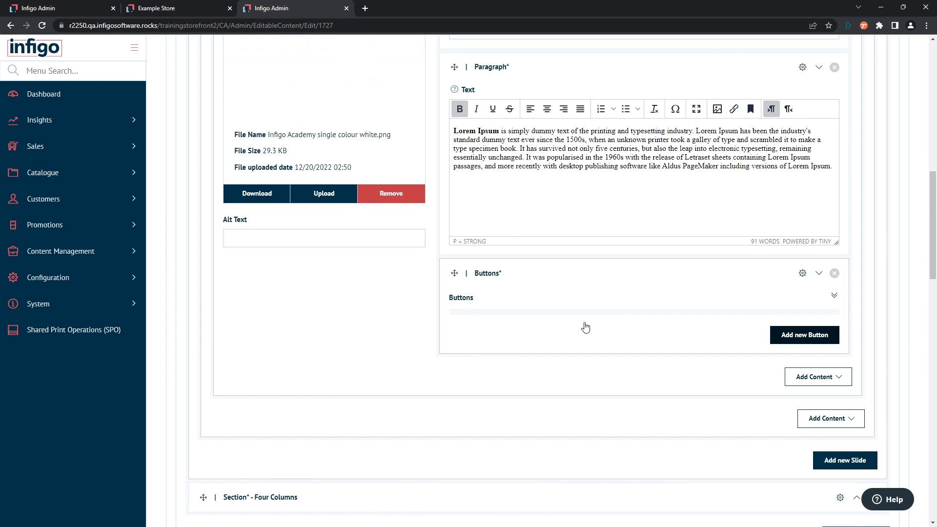
{"action": "left_click", "coordinate": [591, 352]}
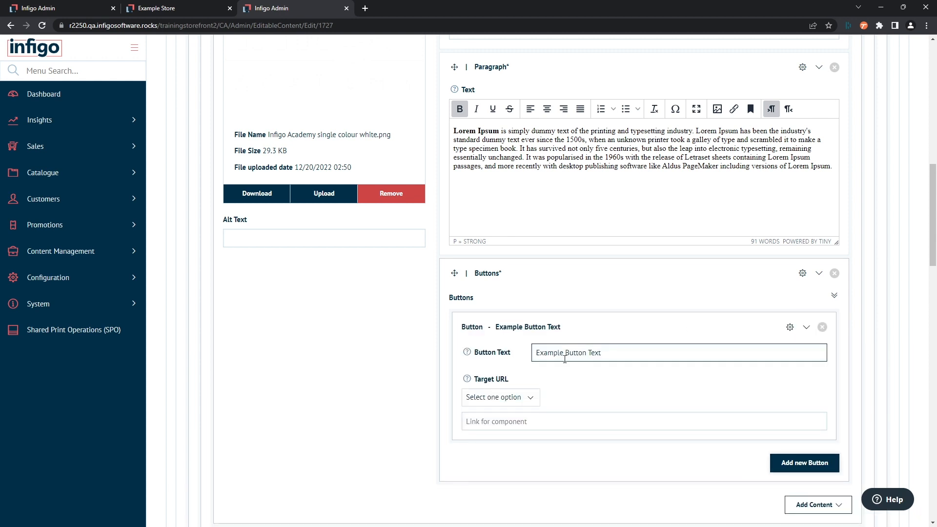
{"action": "left_click_drag", "start_coordinate": [602, 352], "coordinate": [535, 356]}
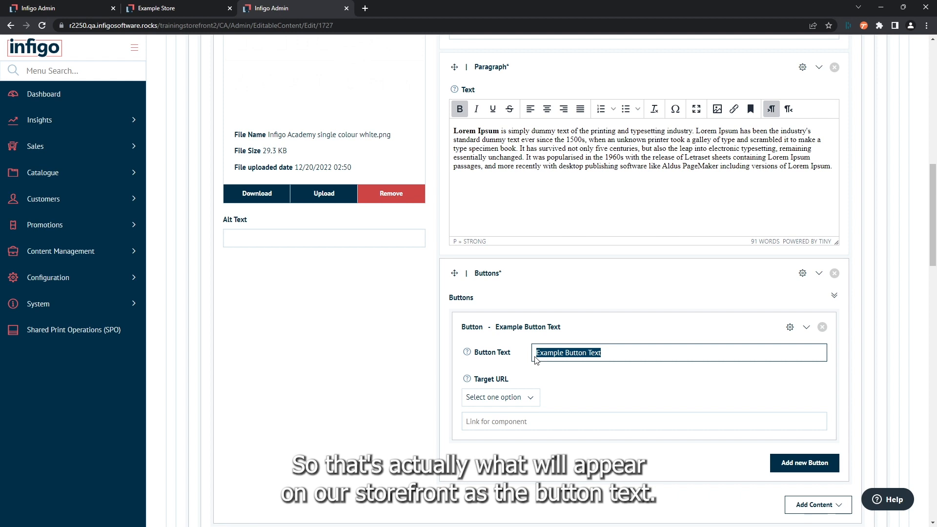
{"action": "type", "text": "Find Out More"}
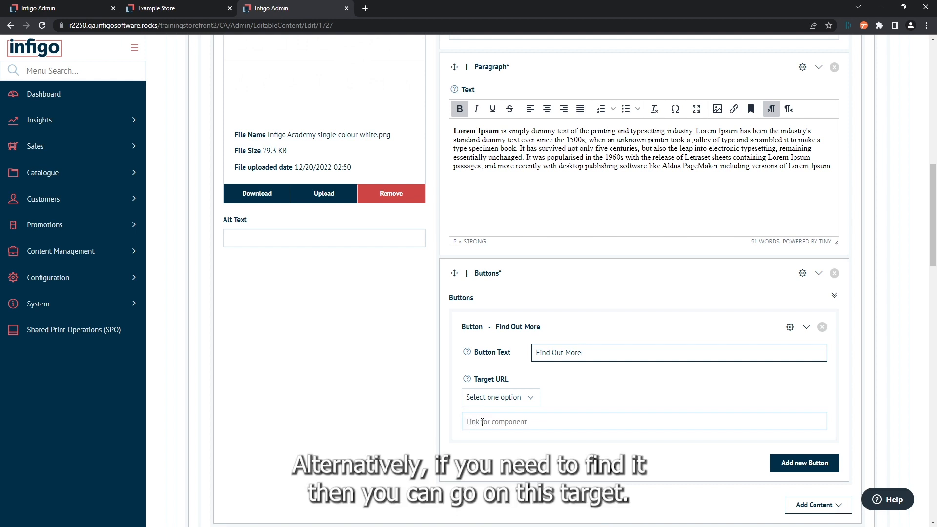
Step: Set the Find Out More button's target URL to the AboutUs page from the content pages
{"action": "left_click", "coordinate": [496, 400]}
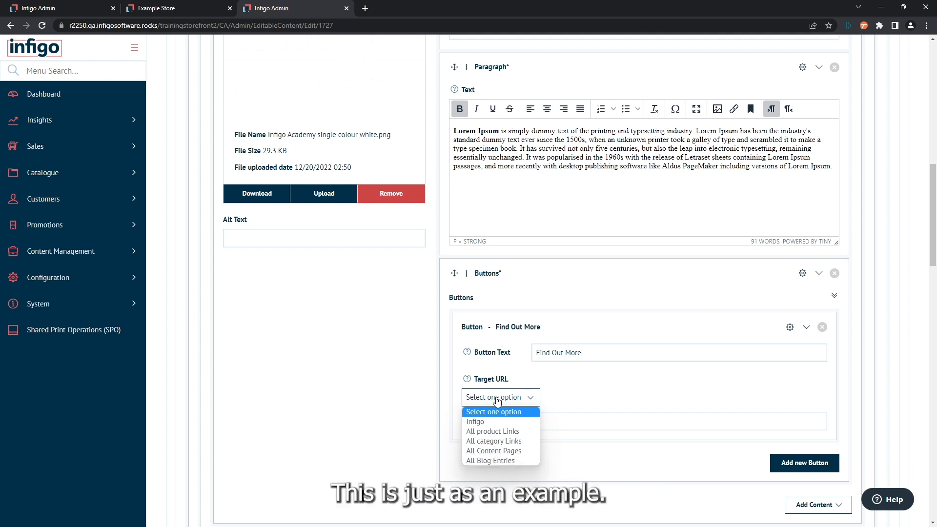
{"action": "left_click", "coordinate": [492, 451]}
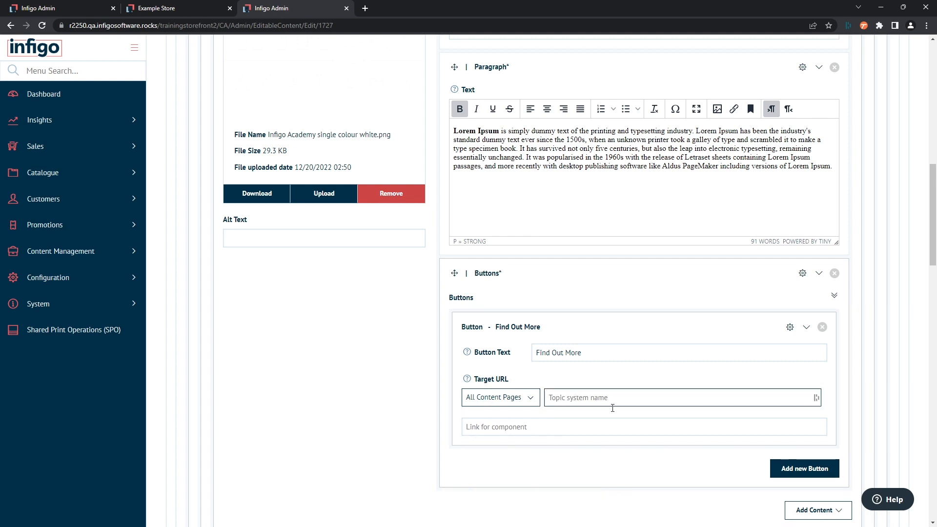
{"action": "left_click", "coordinate": [570, 397]}
{"action": "type", "text": "ab"}
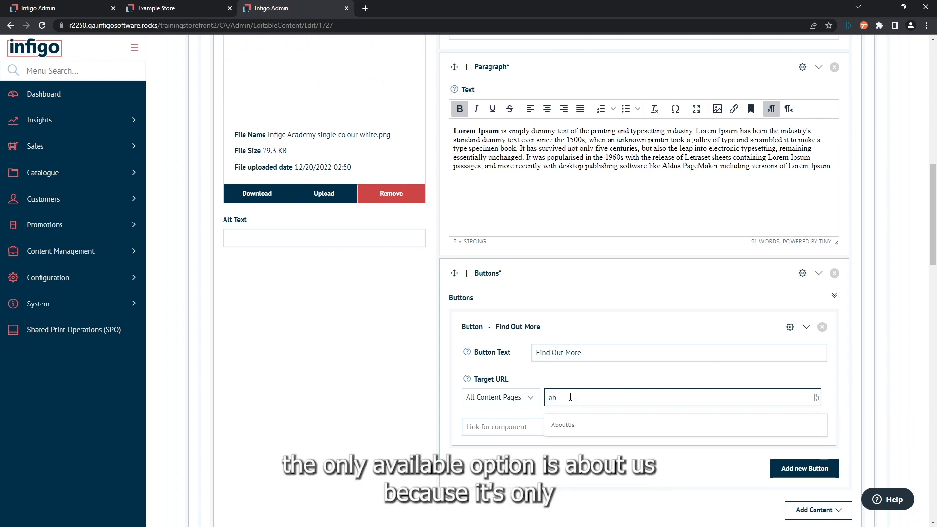
{"action": "left_click", "coordinate": [487, 403]}
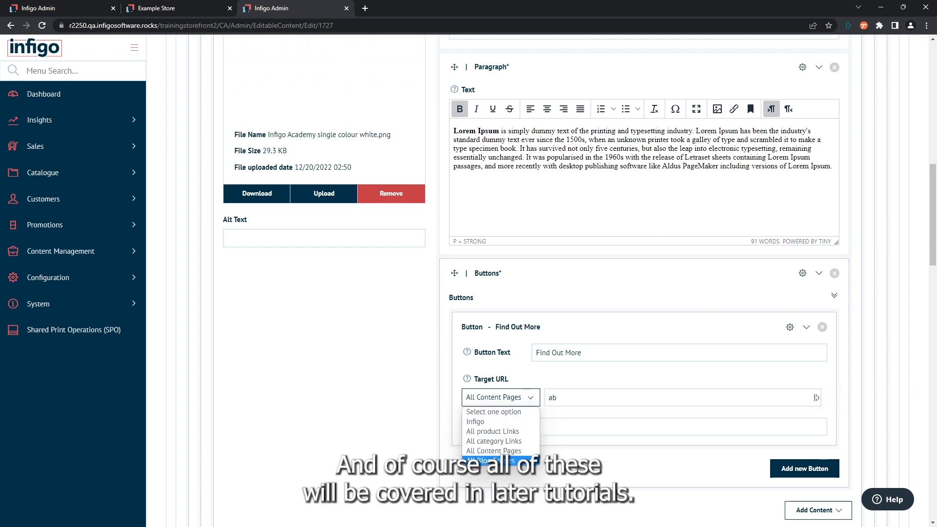
{"action": "left_click", "coordinate": [571, 390]}
{"action": "type", "text": "o"}
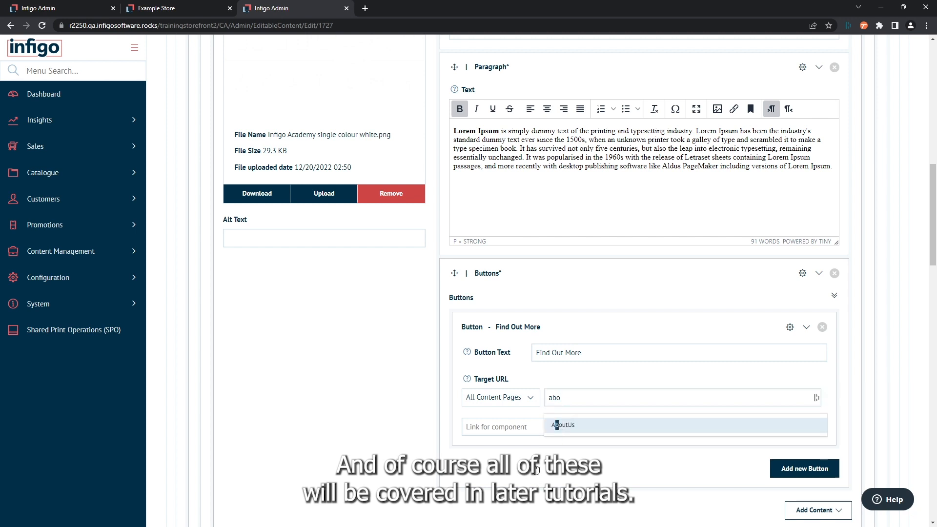
{"action": "left_click", "coordinate": [557, 426]}
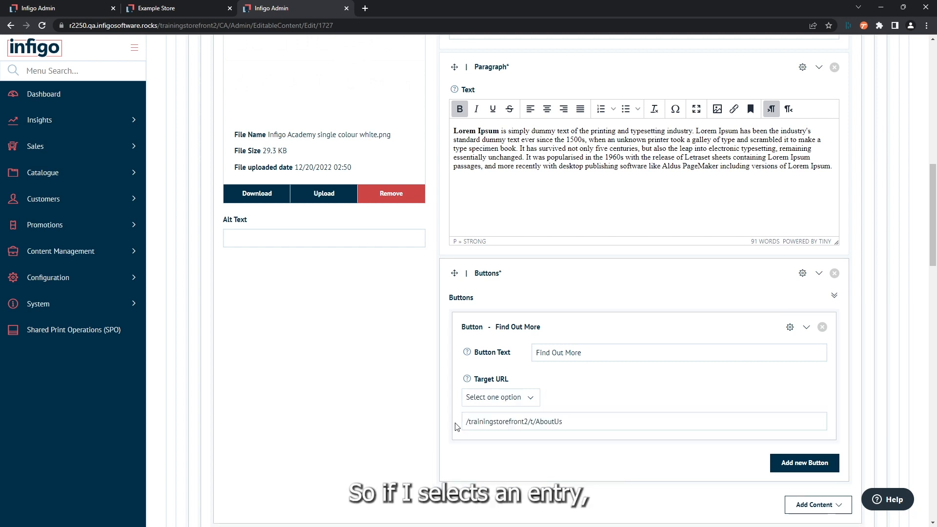
Step: Set the Find Out More button's style to Secondary and save the Homepage Banner, keeping it open for editing
{"action": "left_click", "coordinate": [802, 274]}
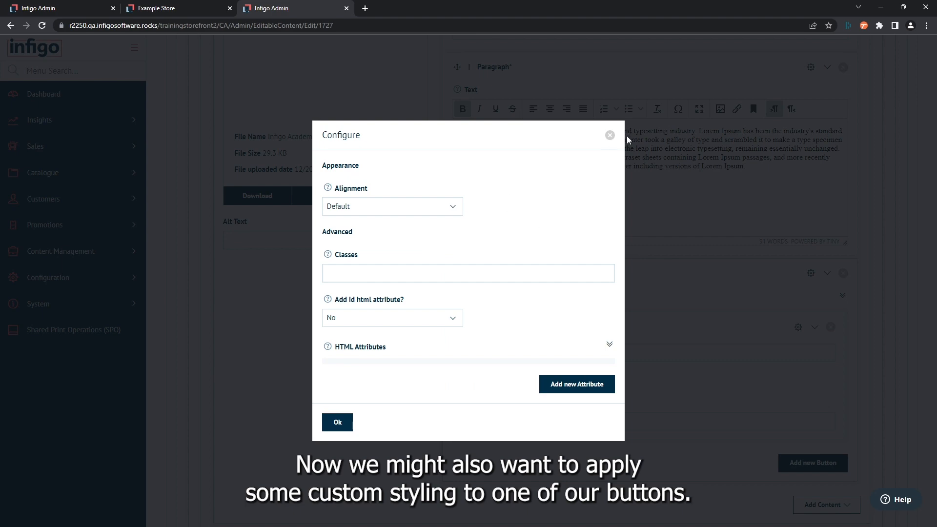
{"action": "left_click", "coordinate": [610, 135]}
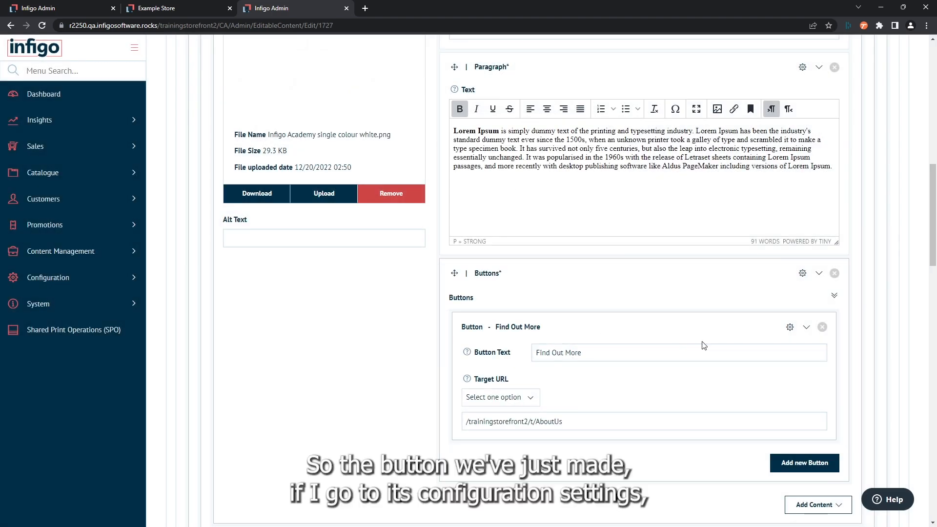
{"action": "left_click", "coordinate": [790, 327]}
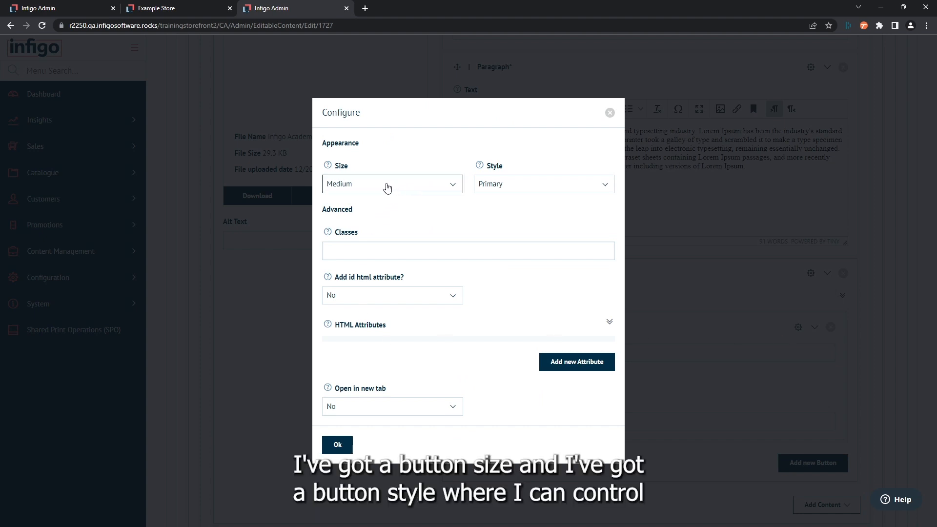
{"action": "left_click", "coordinate": [531, 189]}
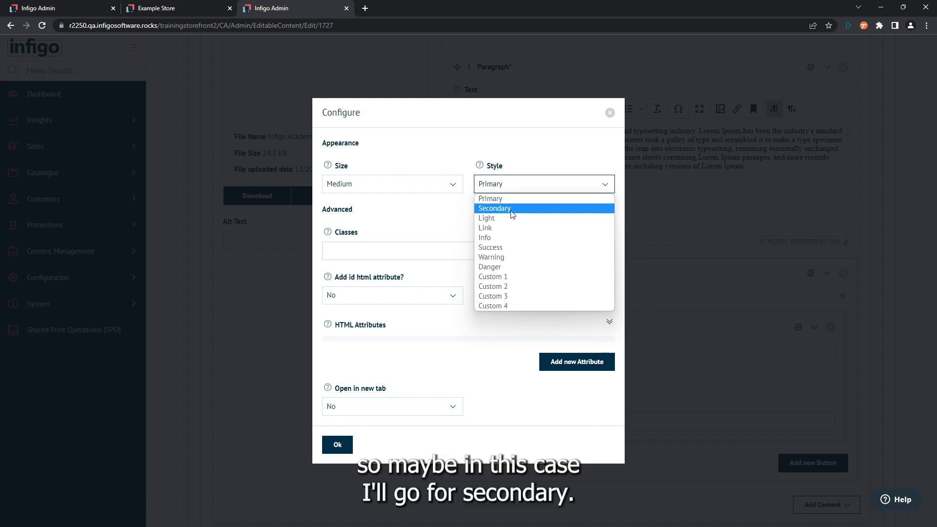
{"action": "left_click", "coordinate": [496, 210]}
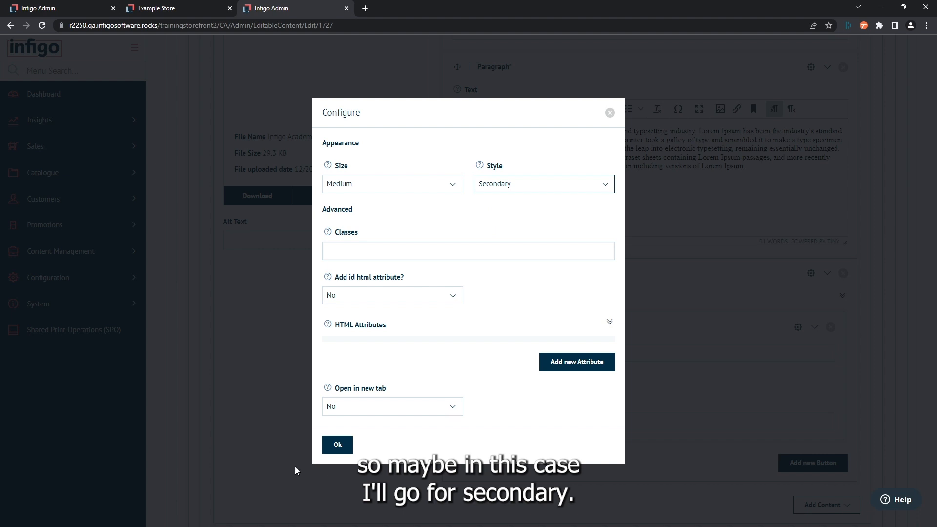
{"action": "left_click", "coordinate": [336, 444]}
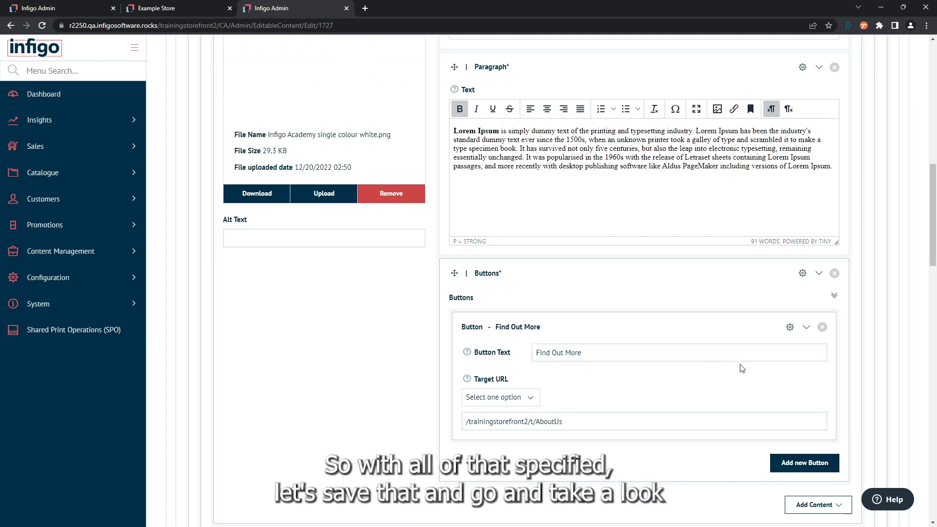
{"action": "scroll", "coordinate": [812, 146], "scroll_direction": "up", "scroll_amount": 12}
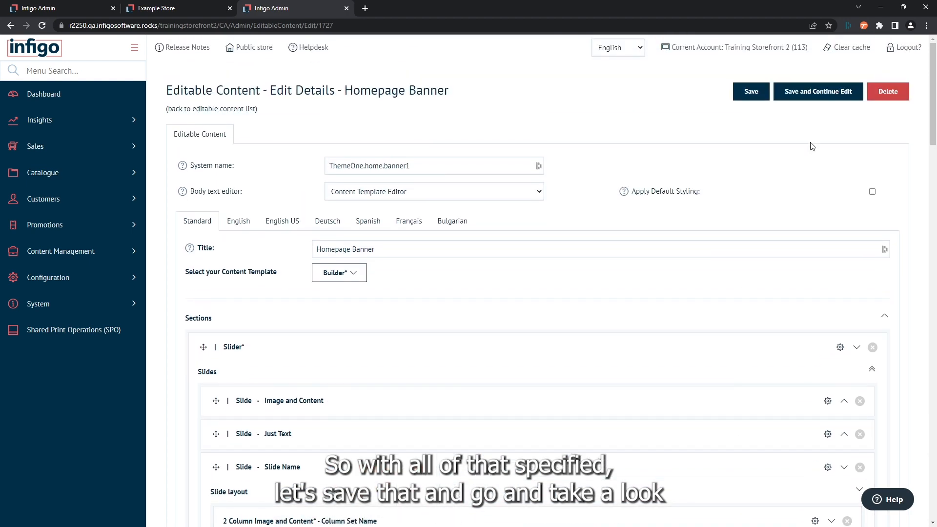
{"action": "left_click", "coordinate": [819, 97]}
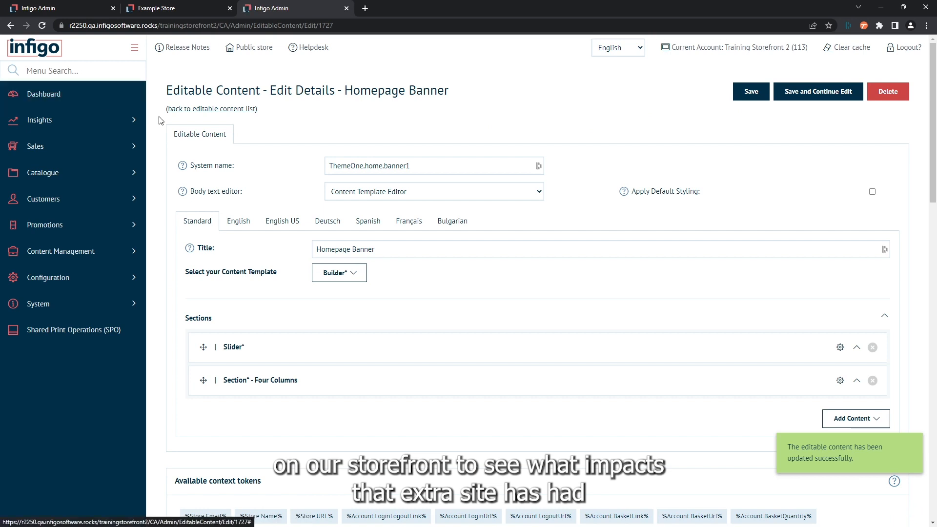
Step: Reload the example storefront's home page and follow the new slide's Find Out More button to check the page it links to
{"action": "left_click", "coordinate": [159, 8]}
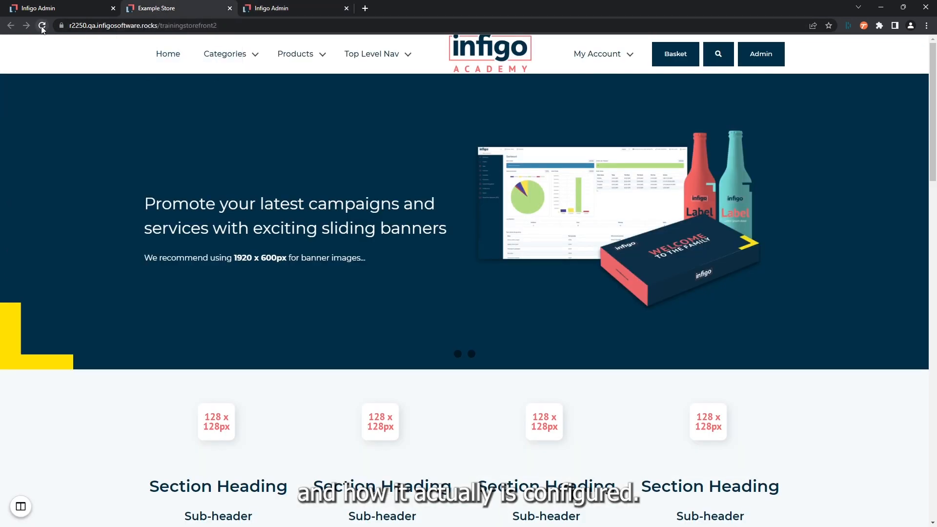
{"action": "left_click", "coordinate": [42, 26]}
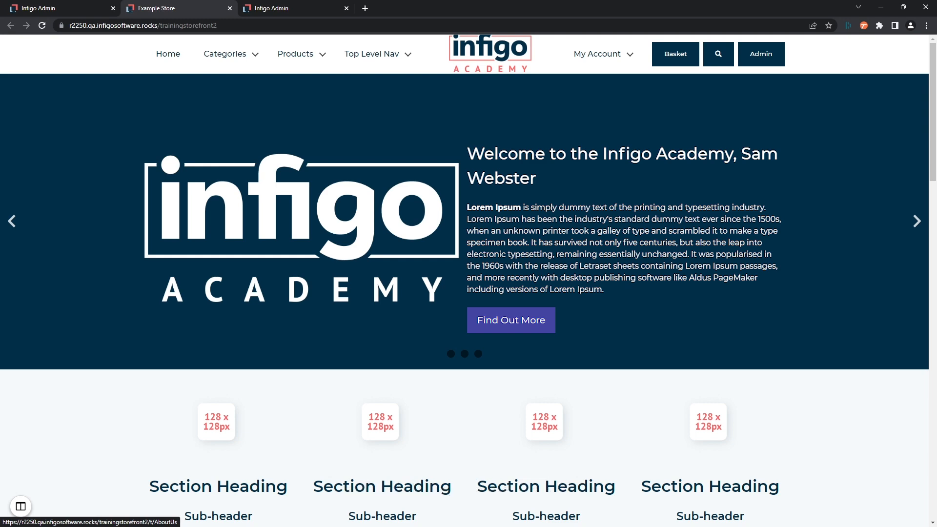
{"action": "left_click", "coordinate": [510, 320]}
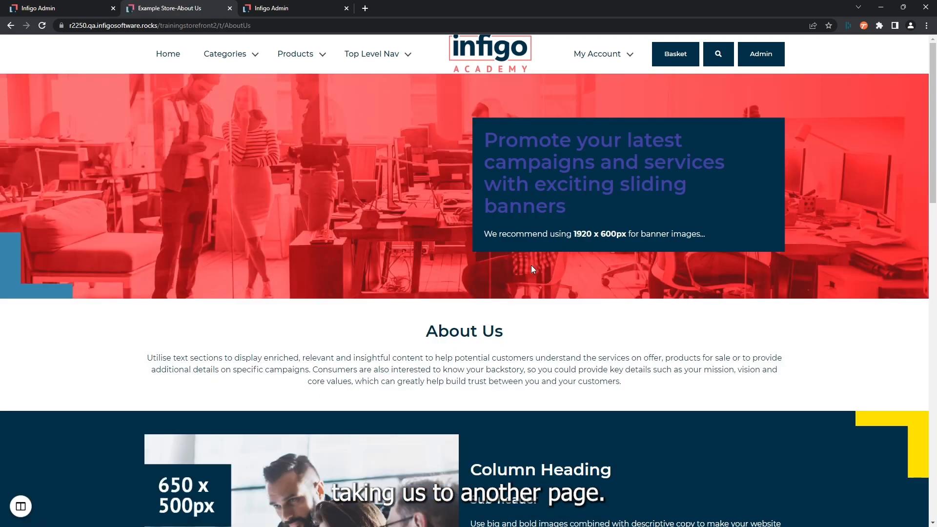
{"action": "scroll", "coordinate": [531, 269], "scroll_direction": "down", "scroll_amount": 3}
{"action": "scroll", "coordinate": [531, 265], "scroll_direction": "up", "scroll_amount": 3}
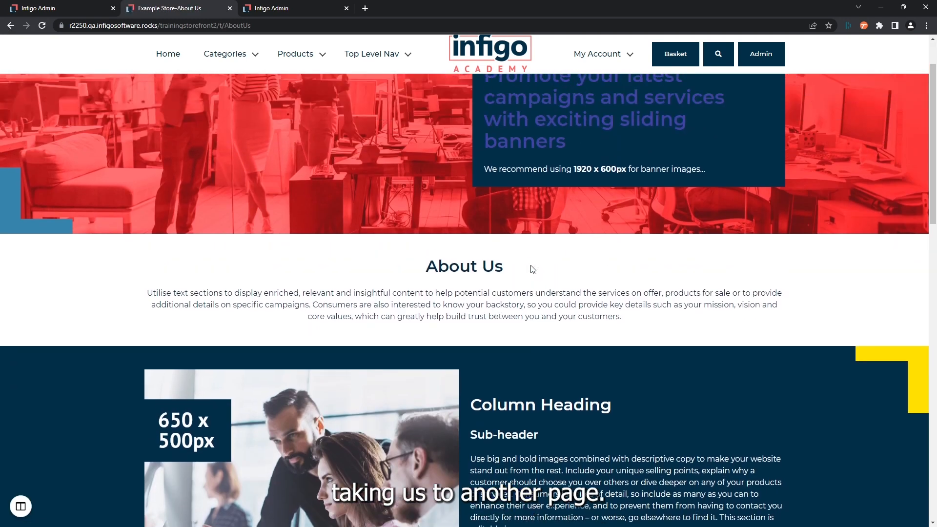
Step: Return to the storefront home page and look at the four-column section below the slider
{"action": "left_click", "coordinate": [5, 26]}
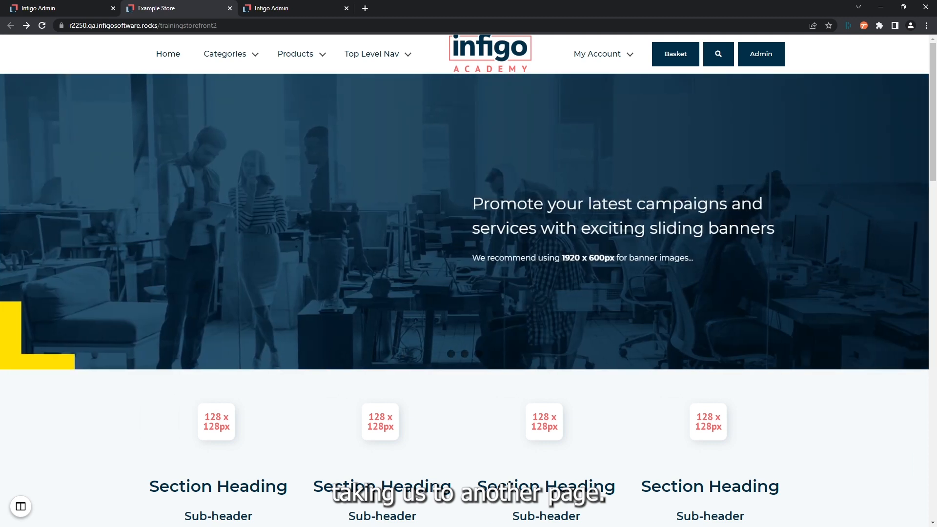
{"action": "scroll", "coordinate": [334, 248], "scroll_direction": "down", "scroll_amount": 4}
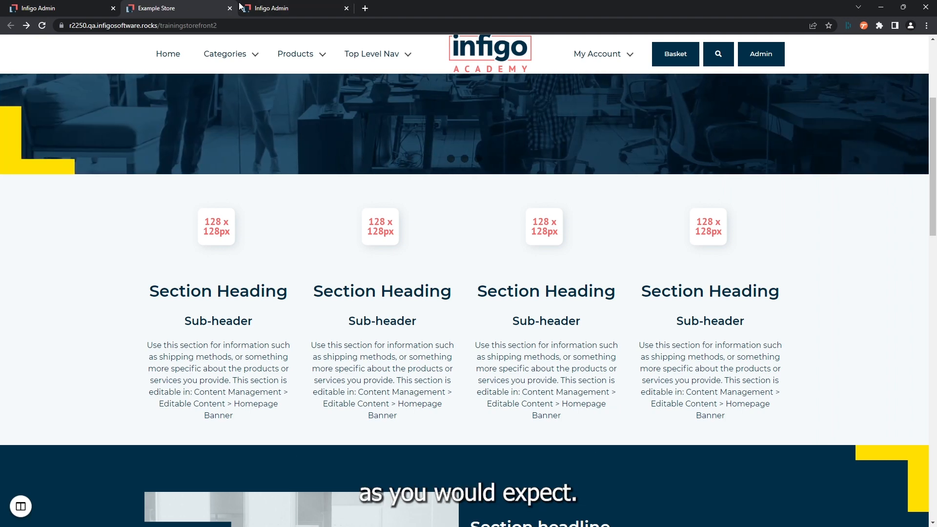
Step: Go back to the Homepage Banner editor and expand the Four Columns section and its column layout to examine each column's elements
{"action": "left_click", "coordinate": [43, 8]}
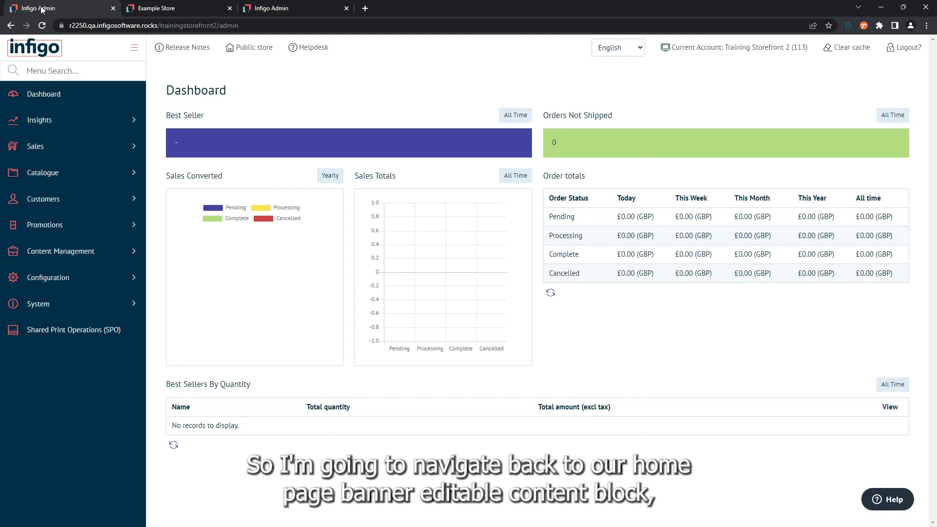
{"action": "left_click", "coordinate": [260, 7]}
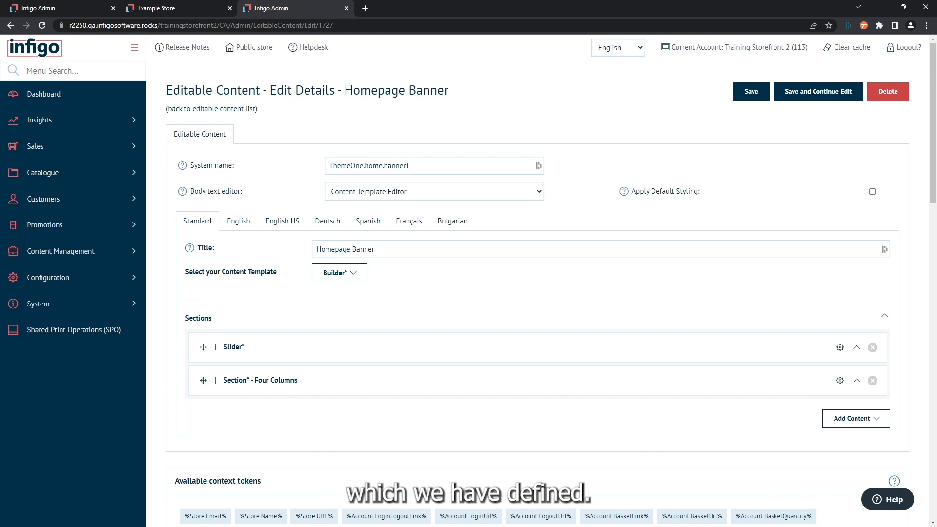
{"action": "left_click", "coordinate": [856, 380]}
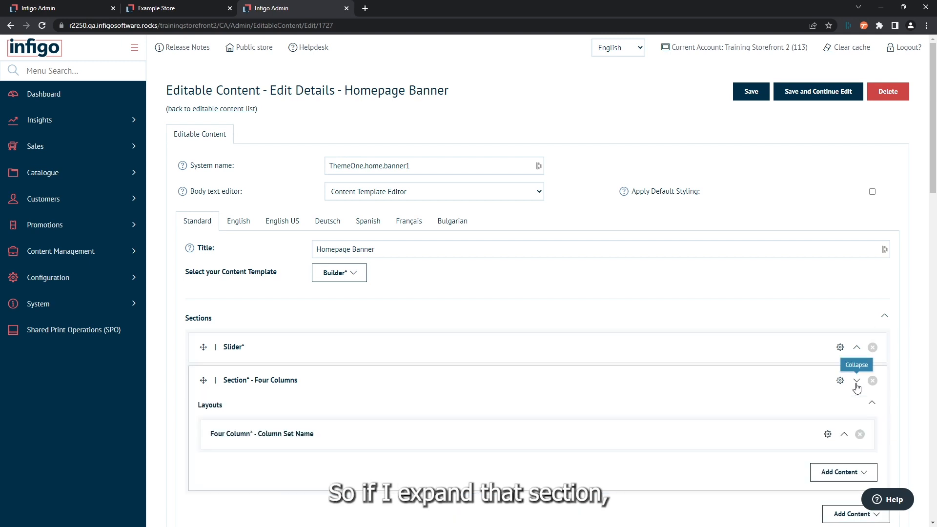
{"action": "scroll", "coordinate": [856, 387], "scroll_direction": "down", "scroll_amount": 2}
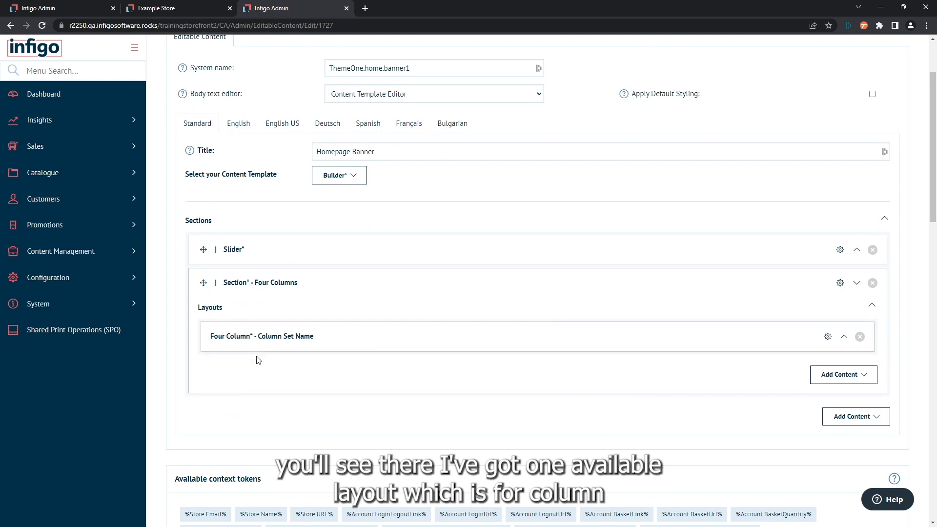
{"action": "left_click", "coordinate": [843, 338]}
{"action": "scroll", "coordinate": [366, 336], "scroll_direction": "down", "scroll_amount": 2}
{"action": "scroll", "coordinate": [363, 331], "scroll_direction": "down", "scroll_amount": 1}
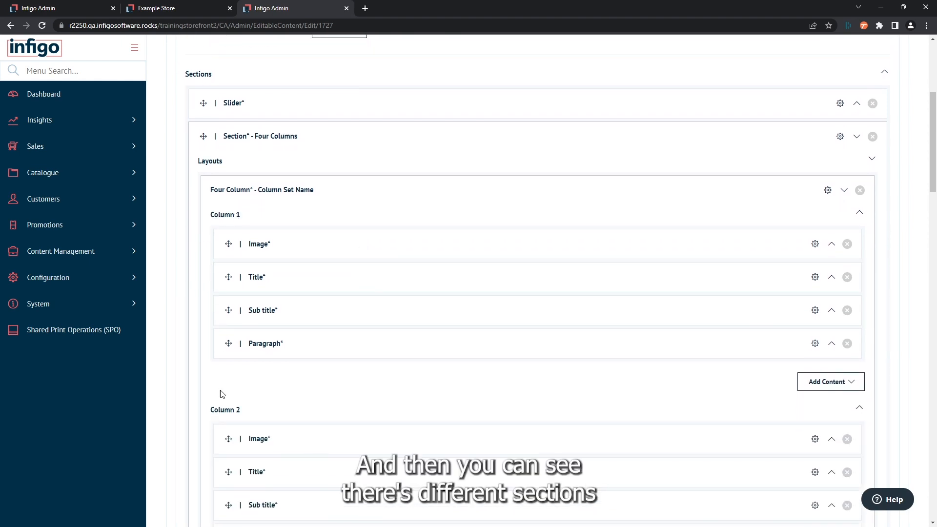
{"action": "scroll", "coordinate": [222, 394], "scroll_direction": "down", "scroll_amount": 5}
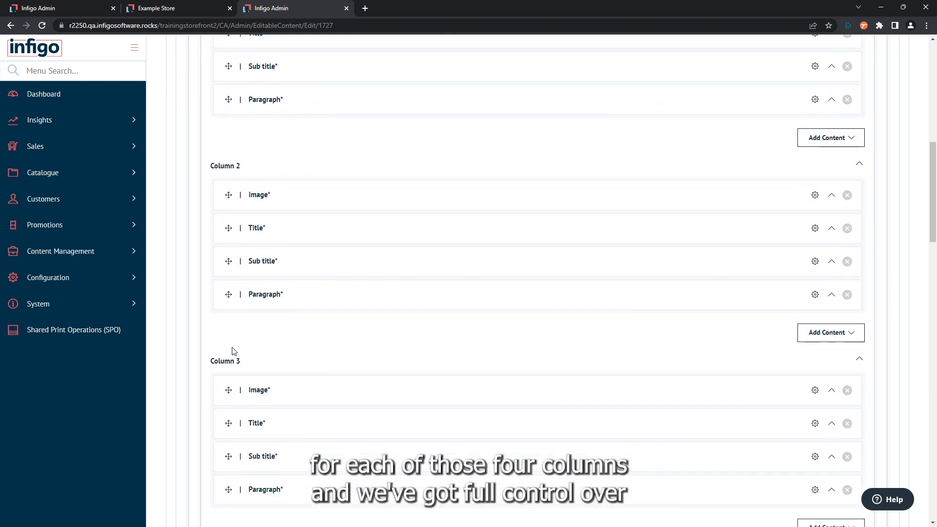
{"action": "scroll", "coordinate": [260, 413], "scroll_direction": "down", "scroll_amount": 4}
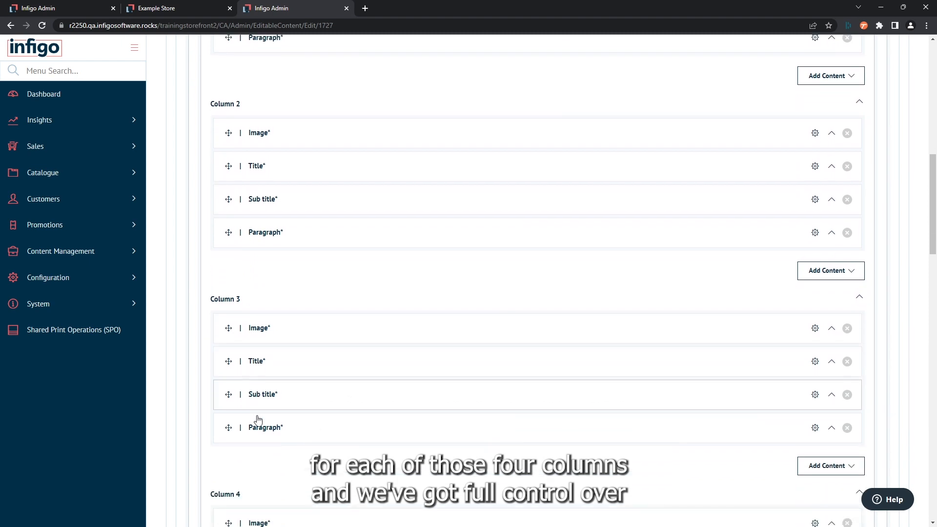
{"action": "scroll", "coordinate": [257, 419], "scroll_direction": "up", "scroll_amount": 3}
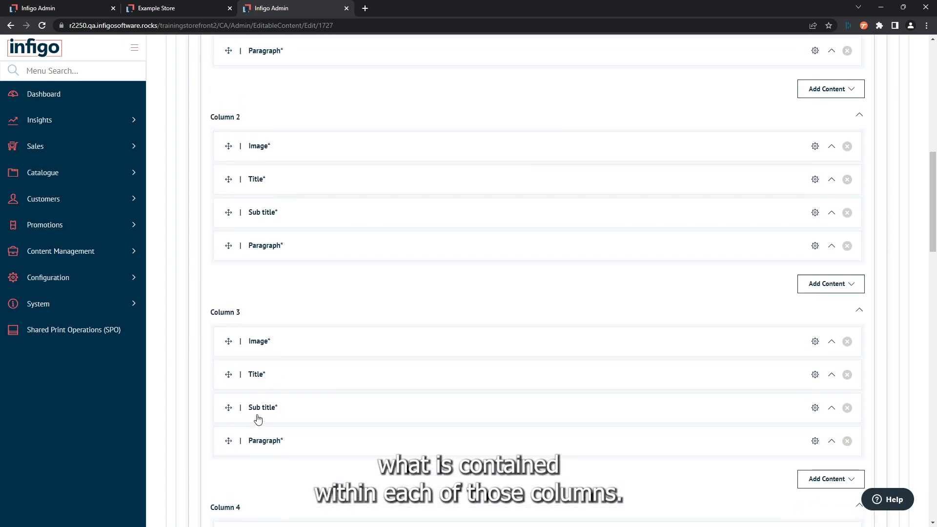
{"action": "scroll", "coordinate": [266, 455], "scroll_direction": "up", "scroll_amount": 1}
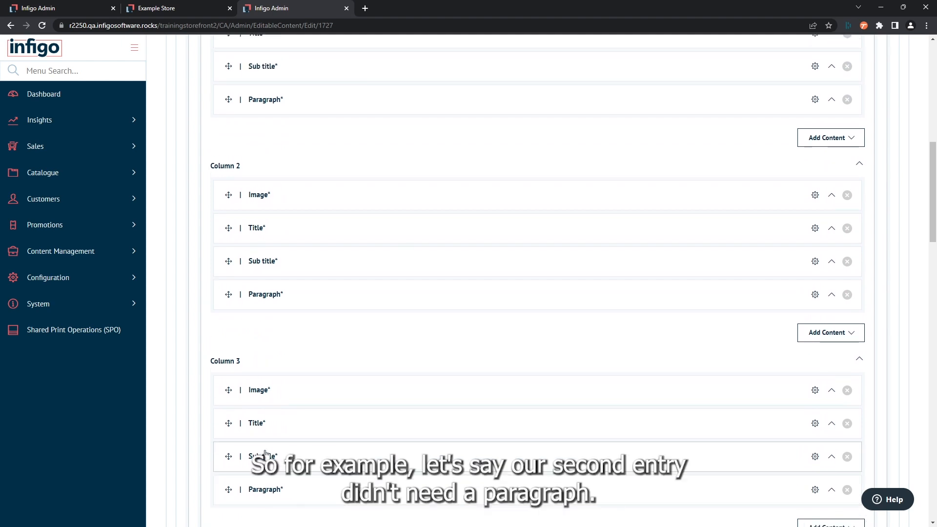
Step: Delete the Paragraph element from Column 2 of the four-column layout
{"action": "scroll", "coordinate": [264, 453], "scroll_direction": "up", "scroll_amount": 2}
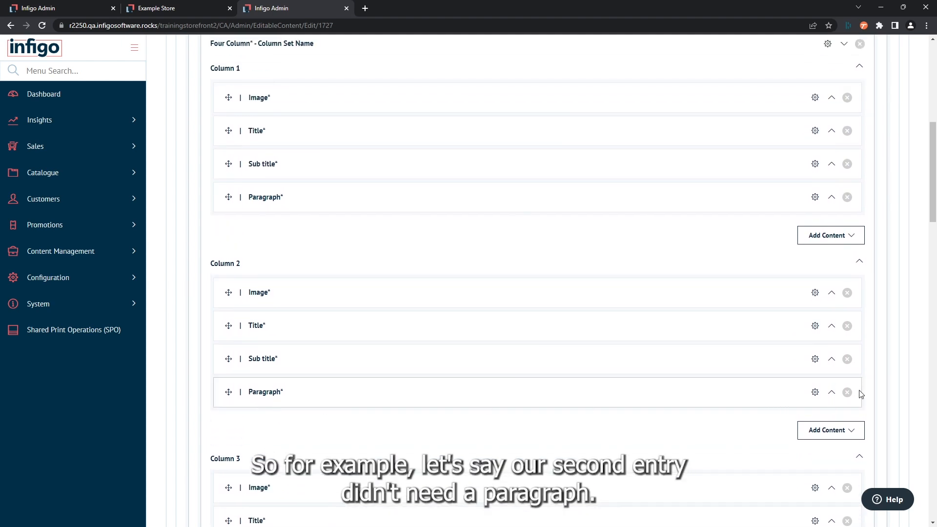
{"action": "left_click", "coordinate": [846, 391]}
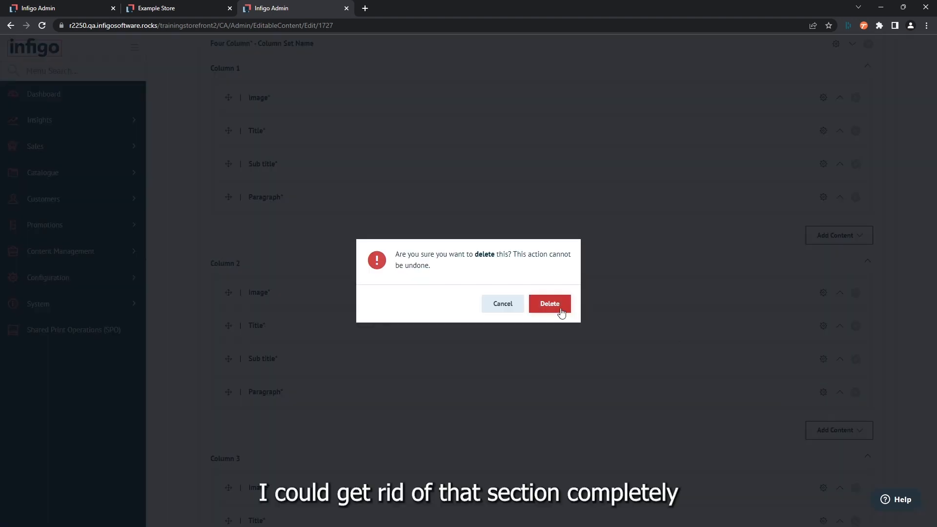
{"action": "left_click", "coordinate": [550, 303]}
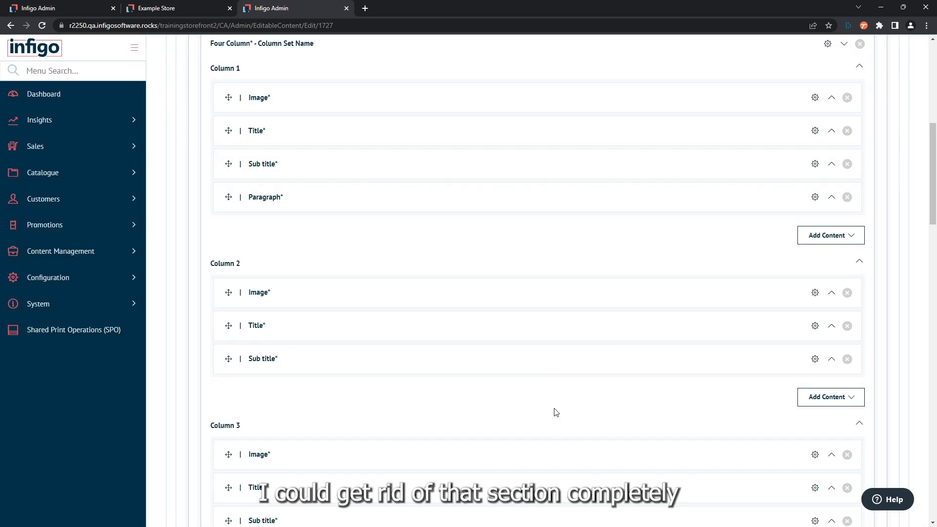
Step: Add a Buttons element to Column 2 and create a new button in it
{"action": "left_click", "coordinate": [839, 397]}
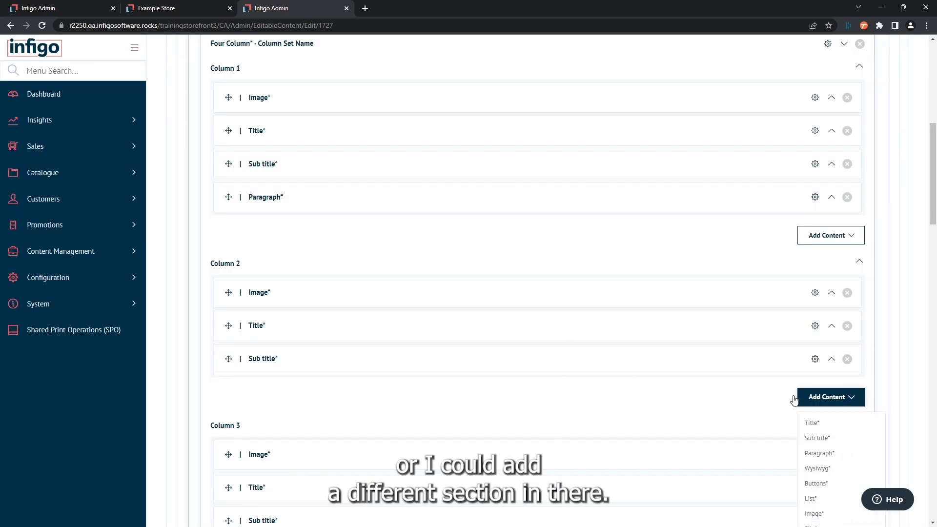
{"action": "scroll", "coordinate": [768, 399], "scroll_direction": "down", "scroll_amount": 1}
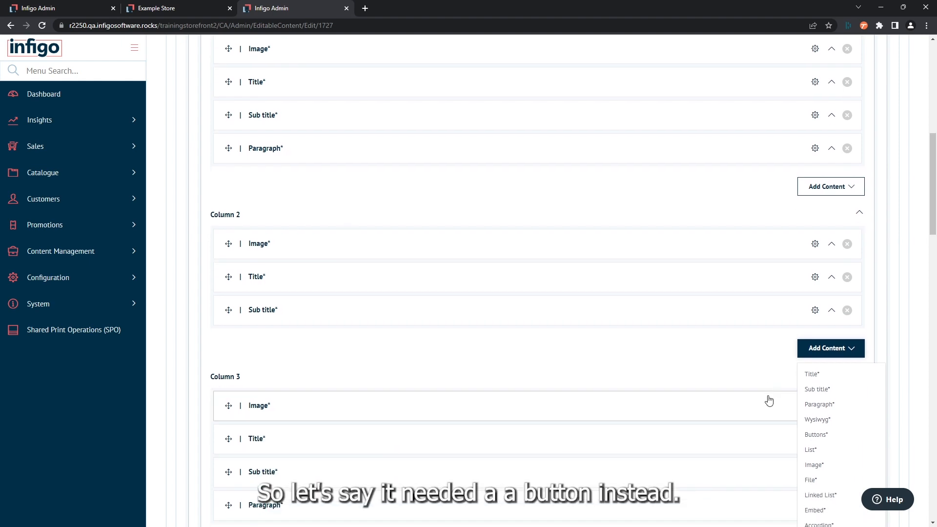
{"action": "left_click", "coordinate": [816, 435]}
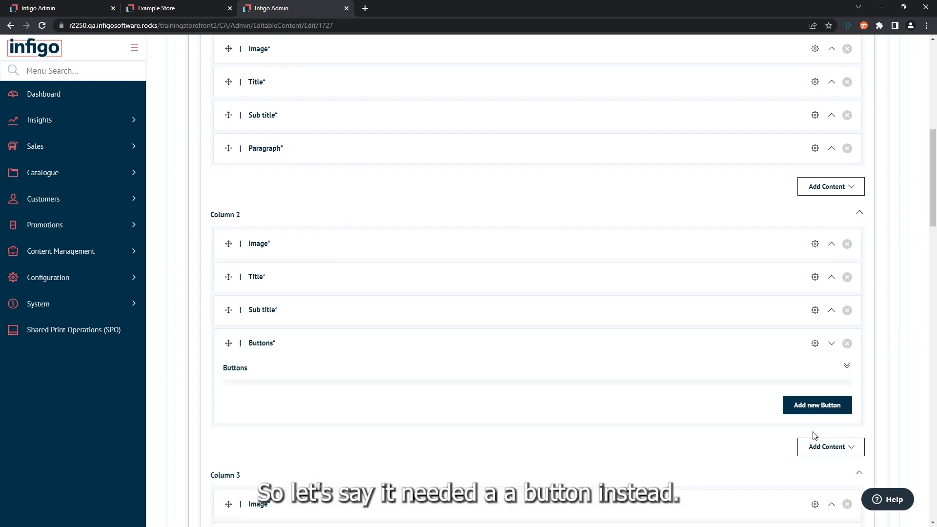
{"action": "left_click", "coordinate": [802, 407]}
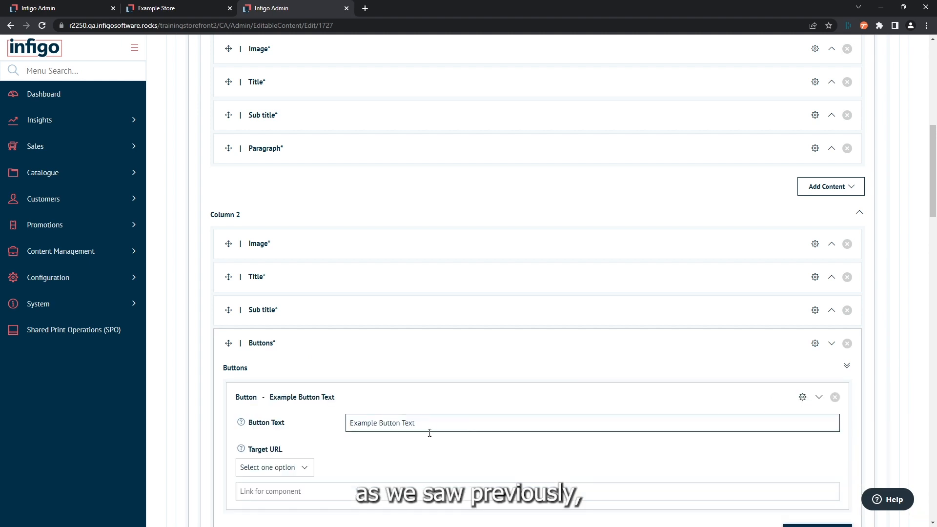
Step: Set the new Column 2 button's target URL to the Infigo Home Page and save the Homepage Banner, keeping it open for editing
{"action": "left_click", "coordinate": [291, 467]}
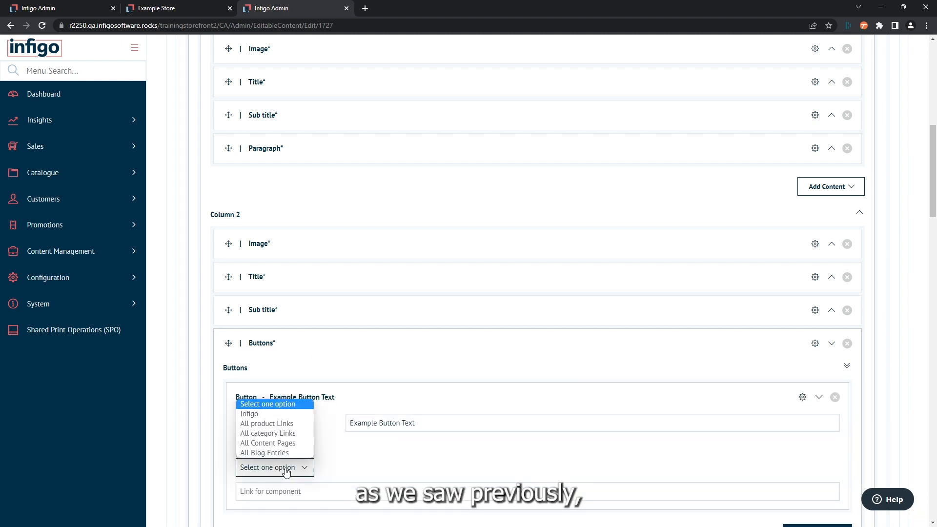
{"action": "left_click", "coordinate": [266, 414]}
{"action": "left_click", "coordinate": [344, 468]}
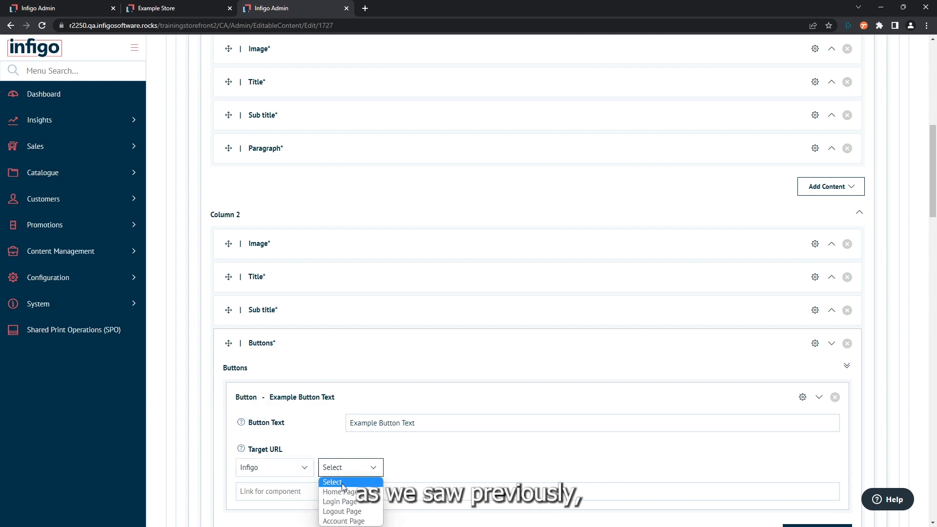
{"action": "left_click", "coordinate": [341, 491]}
{"action": "scroll", "coordinate": [326, 423], "scroll_direction": "down", "scroll_amount": 2}
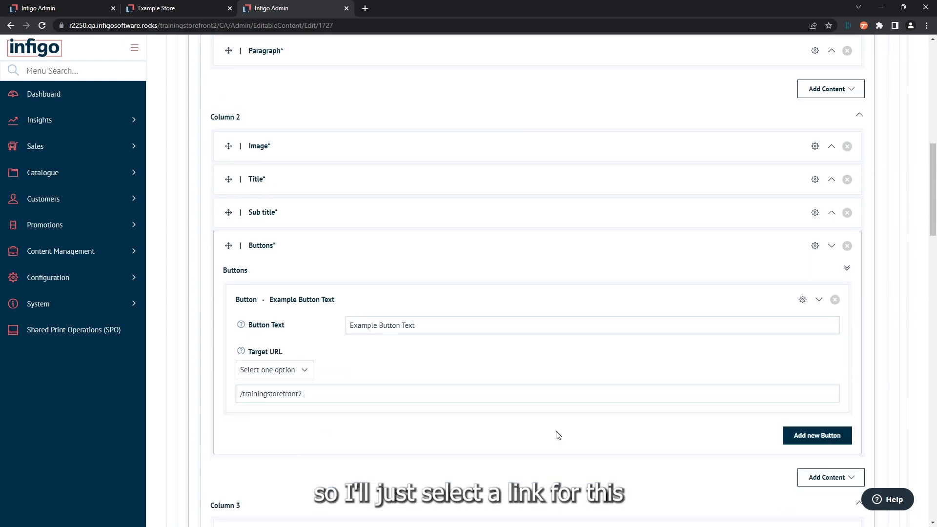
{"action": "scroll", "coordinate": [557, 435], "scroll_direction": "down", "scroll_amount": 4}
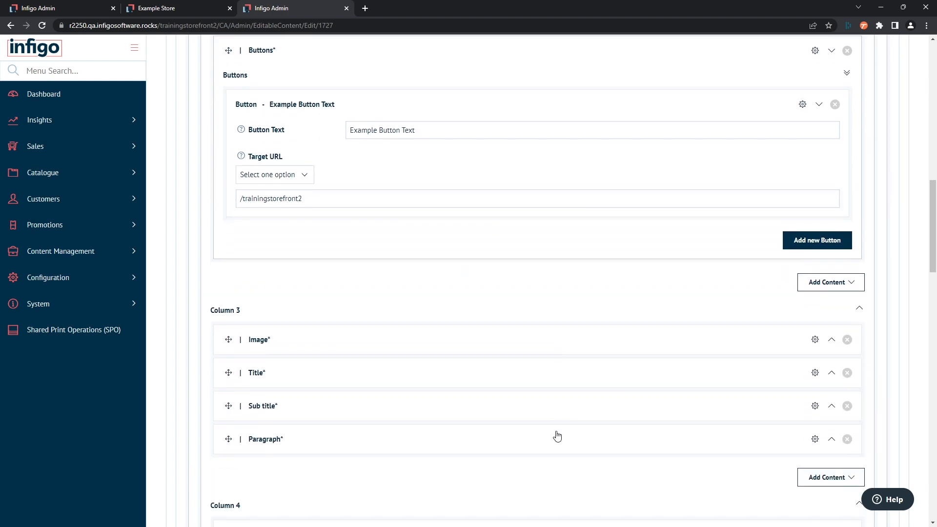
{"action": "scroll", "coordinate": [556, 435], "scroll_direction": "up", "scroll_amount": 20}
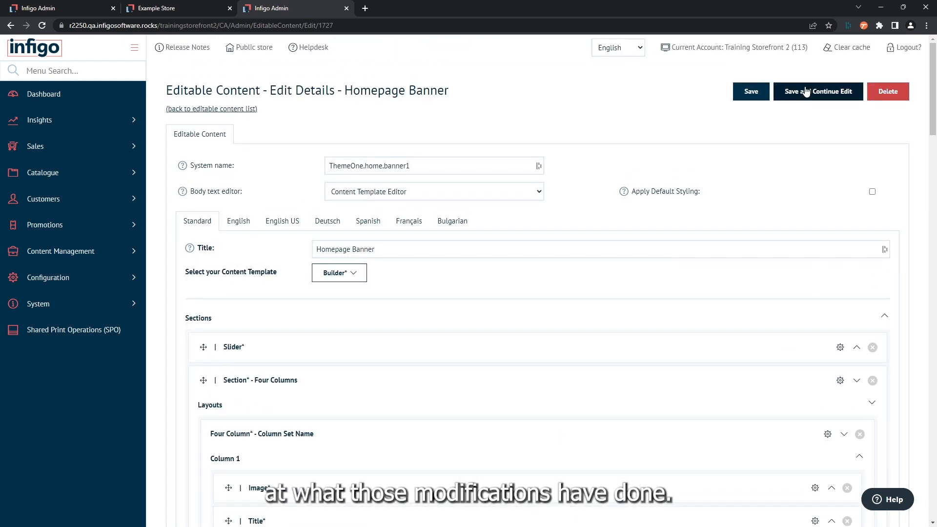
{"action": "left_click", "coordinate": [805, 91]}
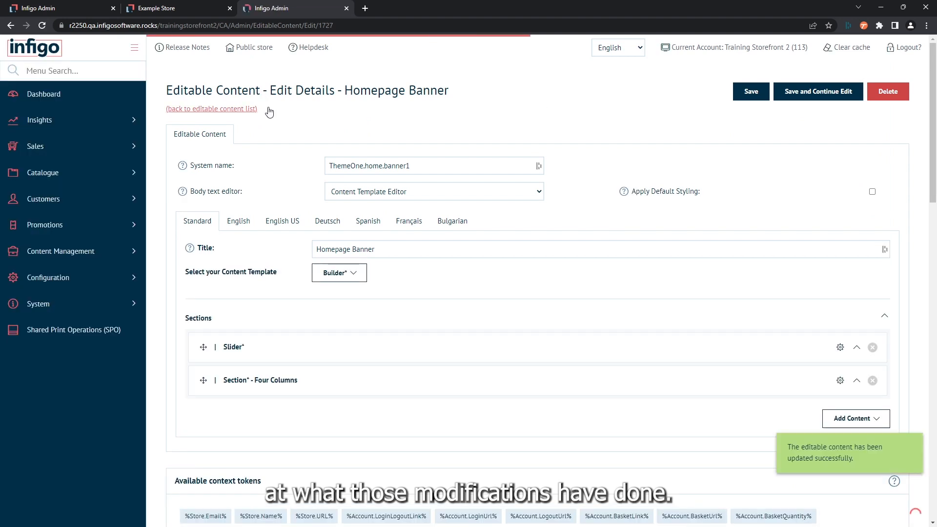
Step: Reload the storefront home page and check the modified second column against the other columns and the sections below
{"action": "left_click", "coordinate": [148, 8]}
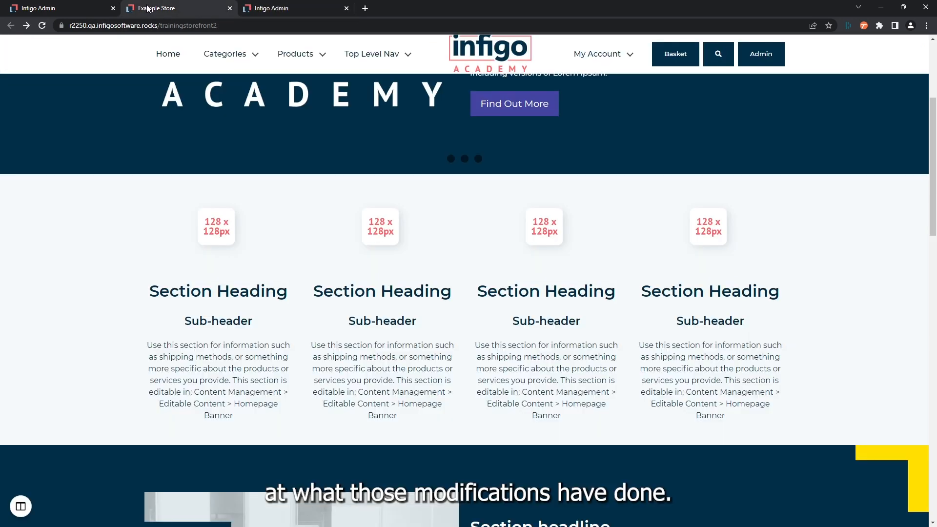
{"action": "left_click", "coordinate": [41, 25]}
{"action": "scroll", "coordinate": [314, 301], "scroll_direction": "down", "scroll_amount": 6}
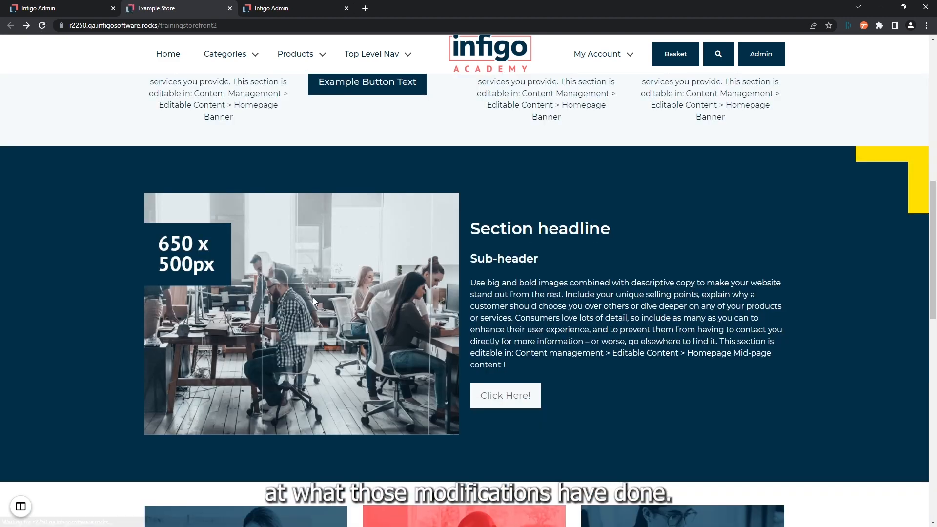
{"action": "scroll", "coordinate": [312, 293], "scroll_direction": "up", "scroll_amount": 5}
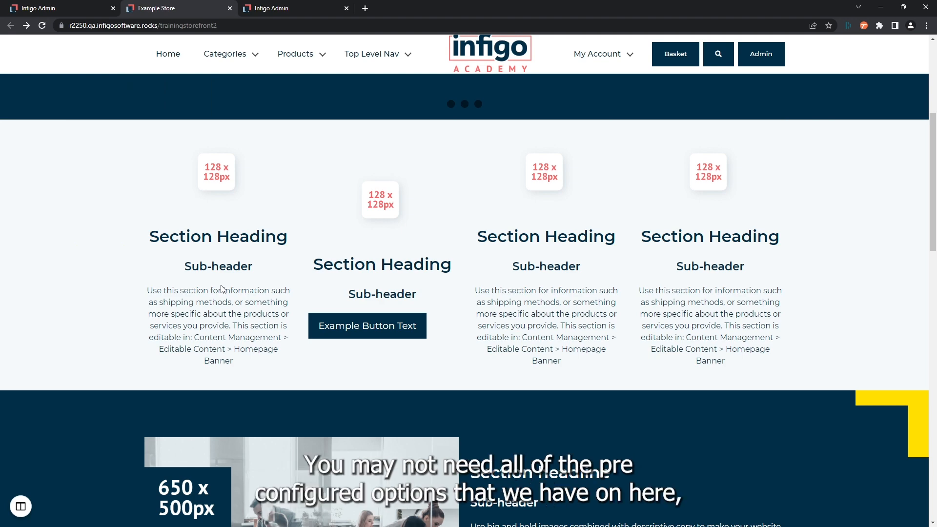
{"action": "scroll", "coordinate": [221, 288], "scroll_direction": "down", "scroll_amount": 10}
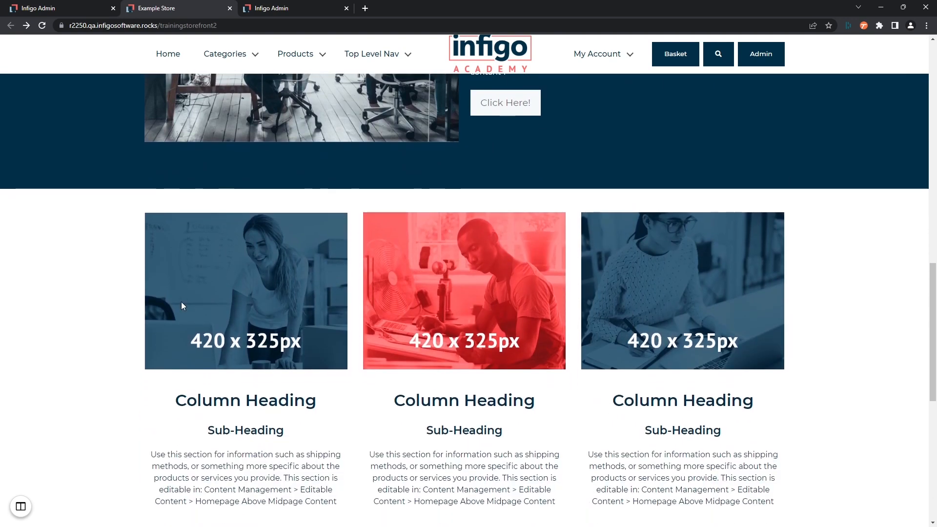
{"action": "scroll", "coordinate": [183, 312], "scroll_direction": "up", "scroll_amount": 4}
{"action": "scroll", "coordinate": [184, 333], "scroll_direction": "up", "scroll_amount": 7}
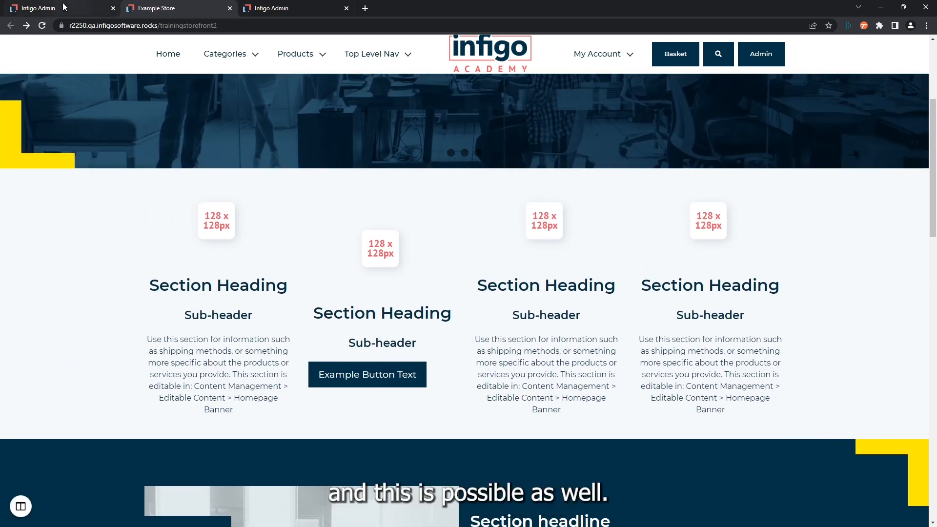
Step: Reopen the Four Columns section in the Homepage Banner editor and delete the whole section, keeping only the Slider
{"action": "left_click", "coordinate": [269, 9]}
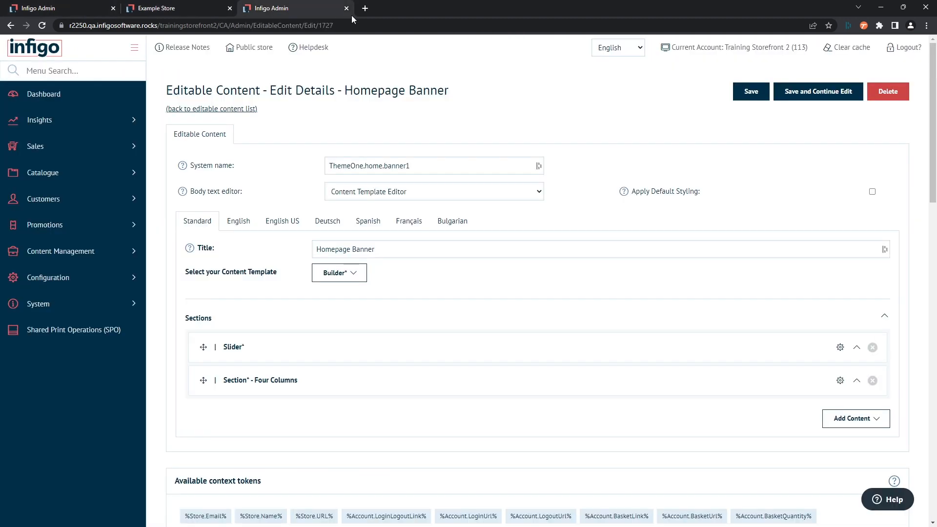
{"action": "left_click", "coordinate": [856, 385]}
{"action": "scroll", "coordinate": [634, 389], "scroll_direction": "down", "scroll_amount": 2}
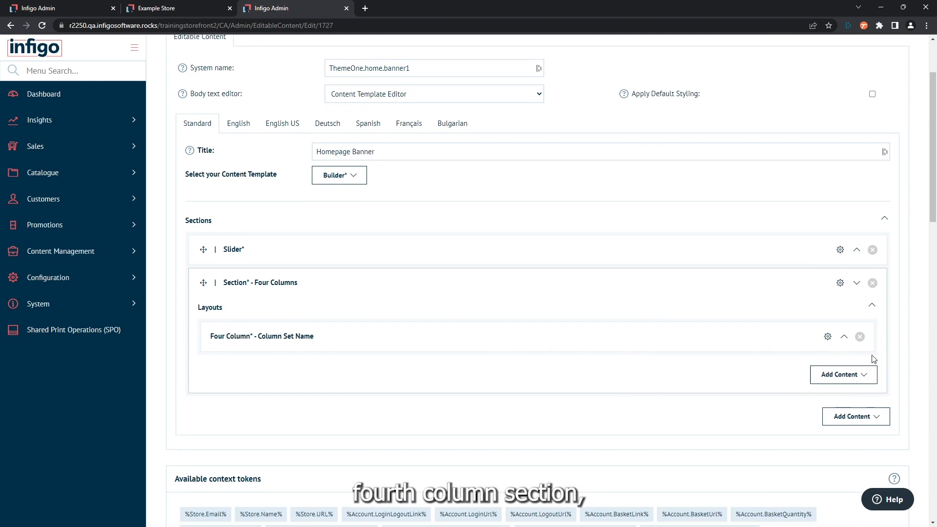
{"action": "left_click", "coordinate": [844, 336]}
{"action": "scroll", "coordinate": [521, 361], "scroll_direction": "down", "scroll_amount": 2}
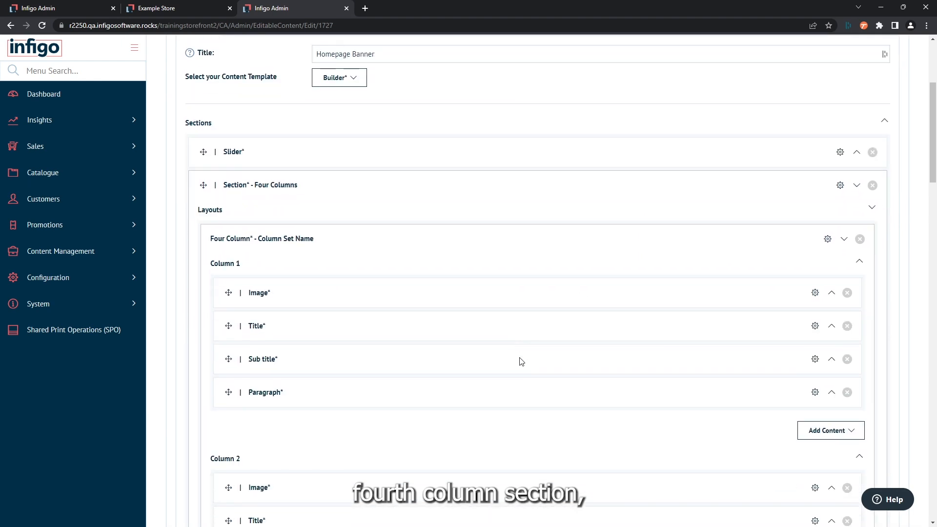
{"action": "scroll", "coordinate": [521, 428], "scroll_direction": "up", "scroll_amount": 1}
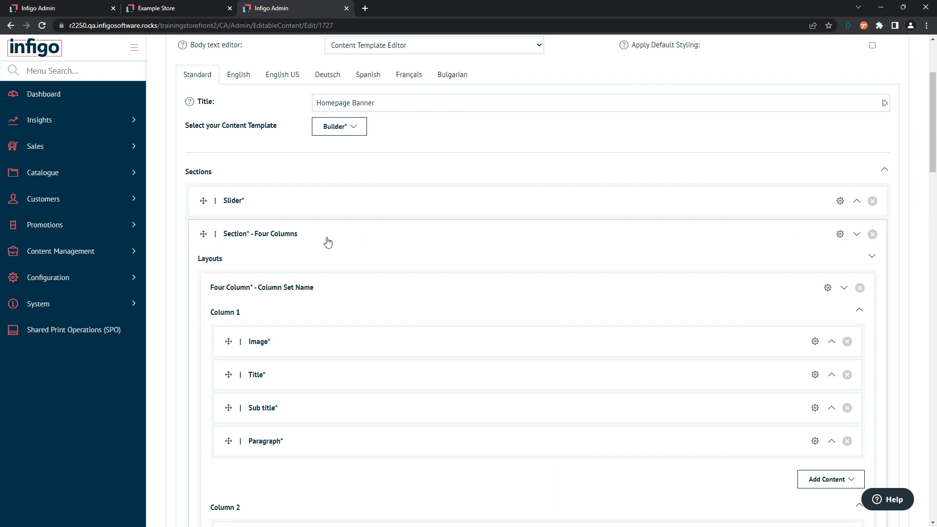
{"action": "left_click", "coordinate": [873, 235]}
{"action": "left_click", "coordinate": [566, 304]}
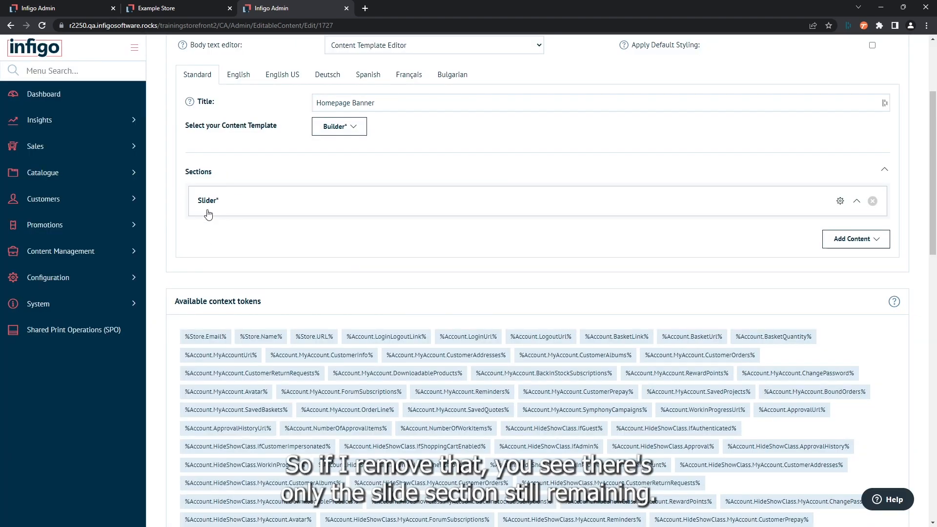
{"action": "scroll", "coordinate": [262, 255], "scroll_direction": "up", "scroll_amount": 1}
{"action": "scroll", "coordinate": [262, 255], "scroll_direction": "up", "scroll_amount": 3}
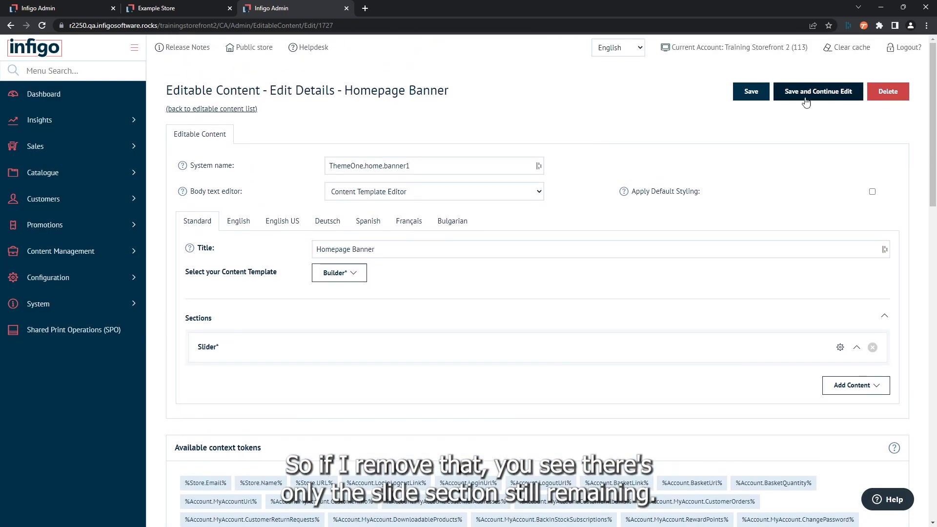
Step: Save the Homepage Banner while keeping it open for editing, and reload the storefront home page to check the removed four-column section
{"action": "left_click", "coordinate": [807, 97]}
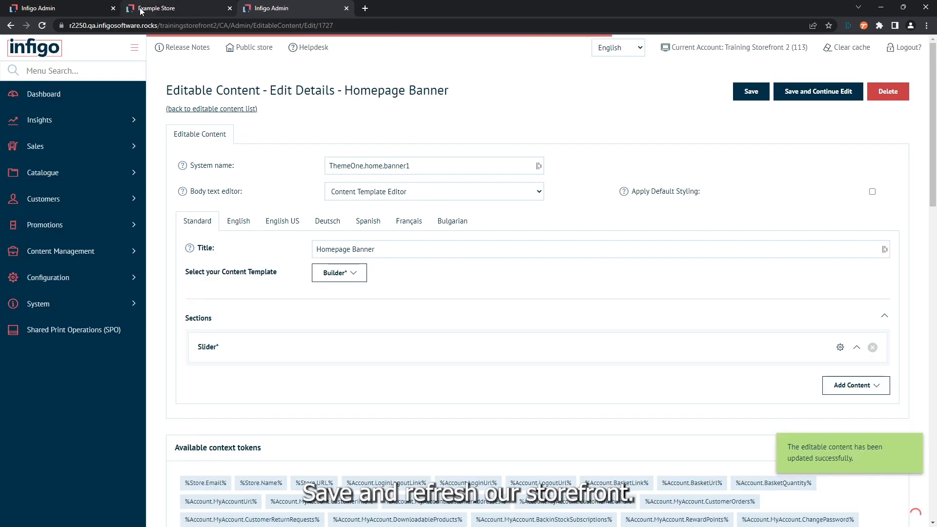
{"action": "left_click", "coordinate": [140, 10]}
{"action": "left_click", "coordinate": [42, 26]}
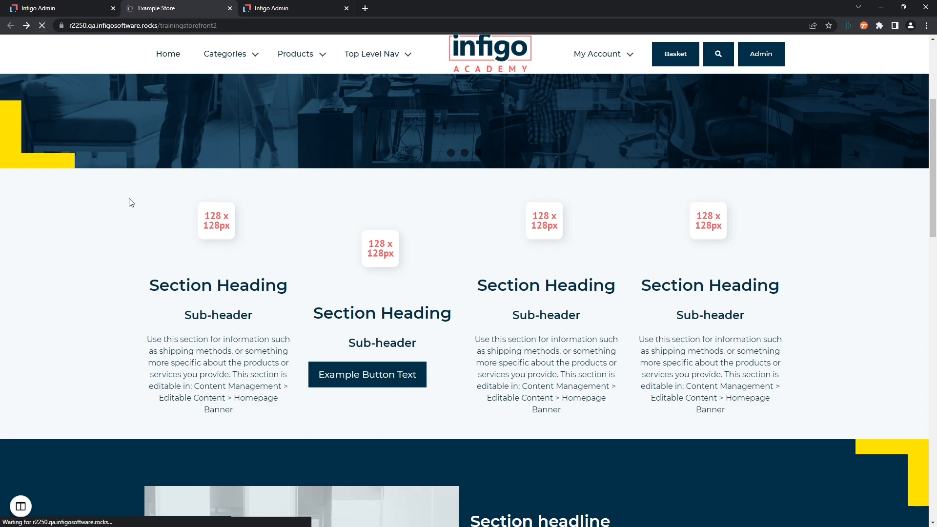
{"action": "scroll", "coordinate": [130, 203], "scroll_direction": "down", "scroll_amount": 8}
{"action": "scroll", "coordinate": [157, 263], "scroll_direction": "up", "scroll_amount": 8}
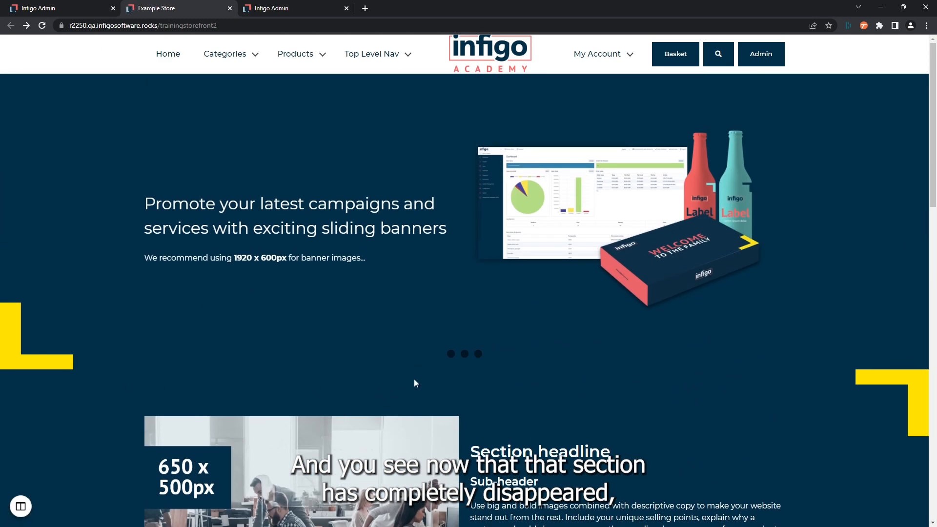
Step: Compare the slider's background colours with those of the Section headline block directly below it on the storefront home page
{"action": "scroll", "coordinate": [412, 378], "scroll_direction": "down", "scroll_amount": 3}
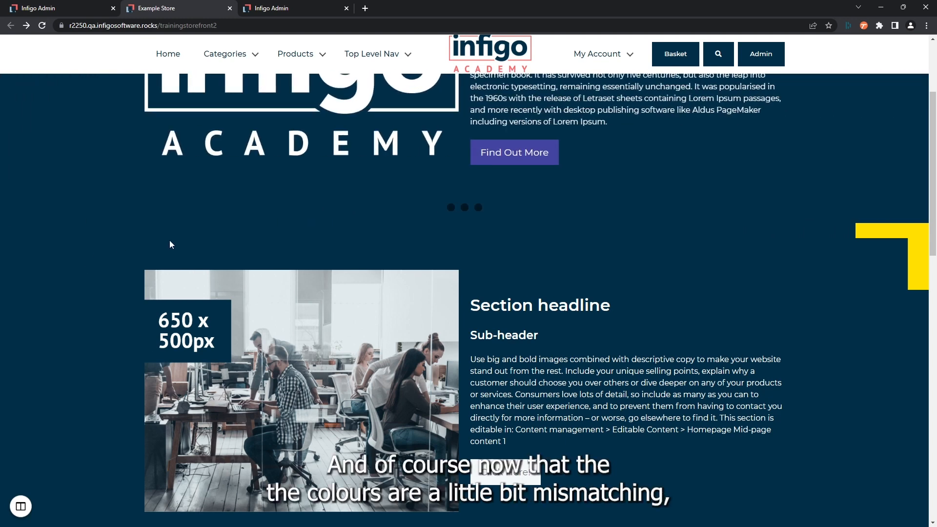
{"action": "scroll", "coordinate": [616, 230], "scroll_direction": "up", "scroll_amount": 3}
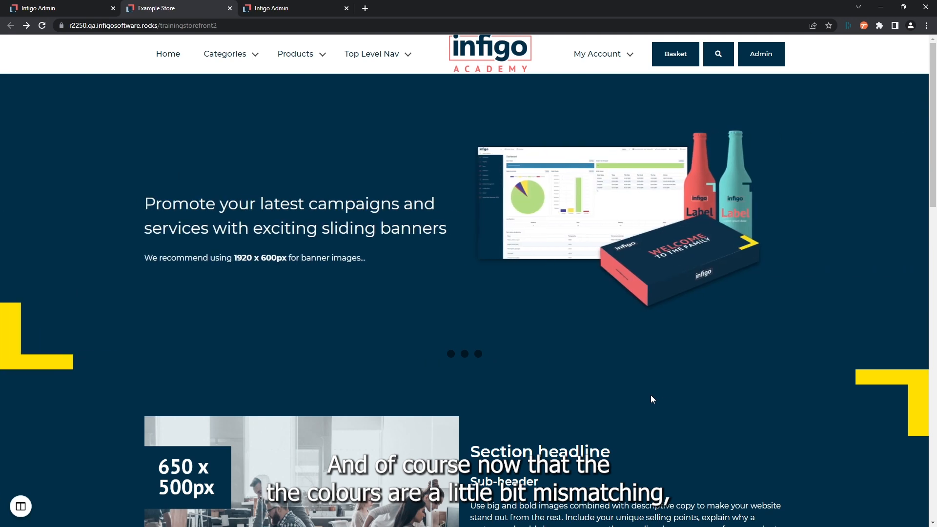
{"action": "scroll", "coordinate": [582, 430], "scroll_direction": "down", "scroll_amount": 1}
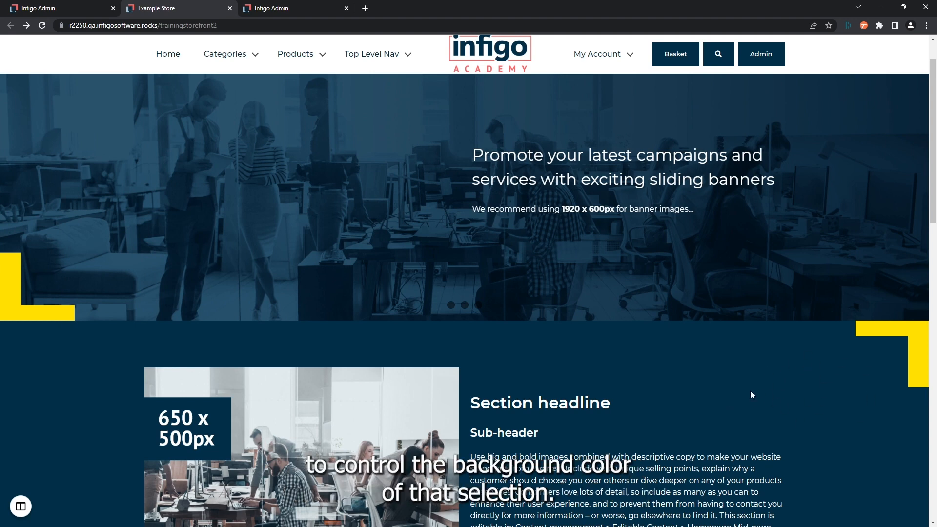
{"action": "scroll", "coordinate": [750, 388], "scroll_direction": "down", "scroll_amount": 3}
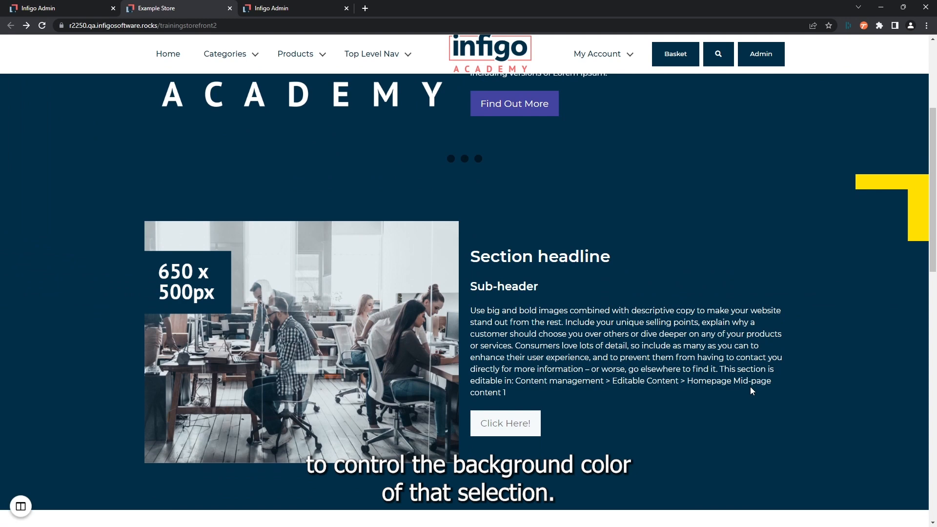
{"action": "scroll", "coordinate": [750, 386], "scroll_direction": "up", "scroll_amount": 4}
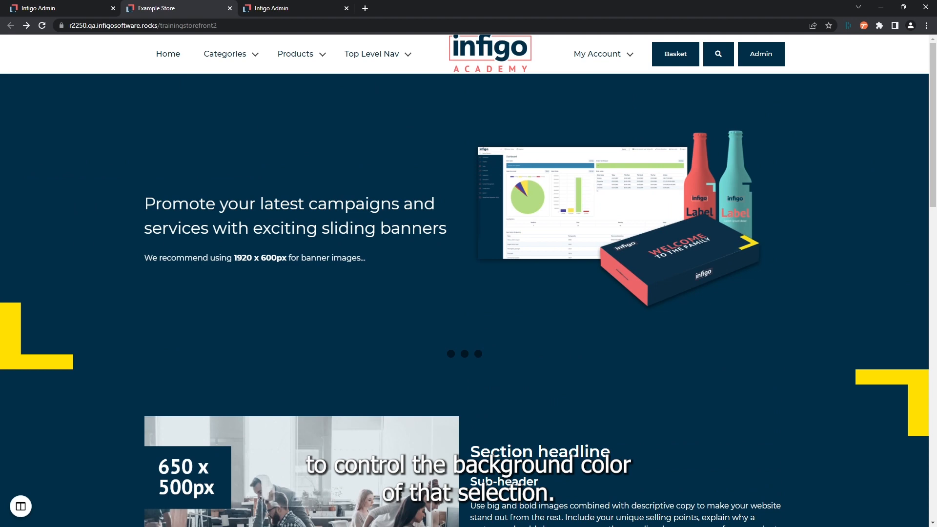
{"action": "scroll", "coordinate": [588, 354], "scroll_direction": "down", "scroll_amount": 5}
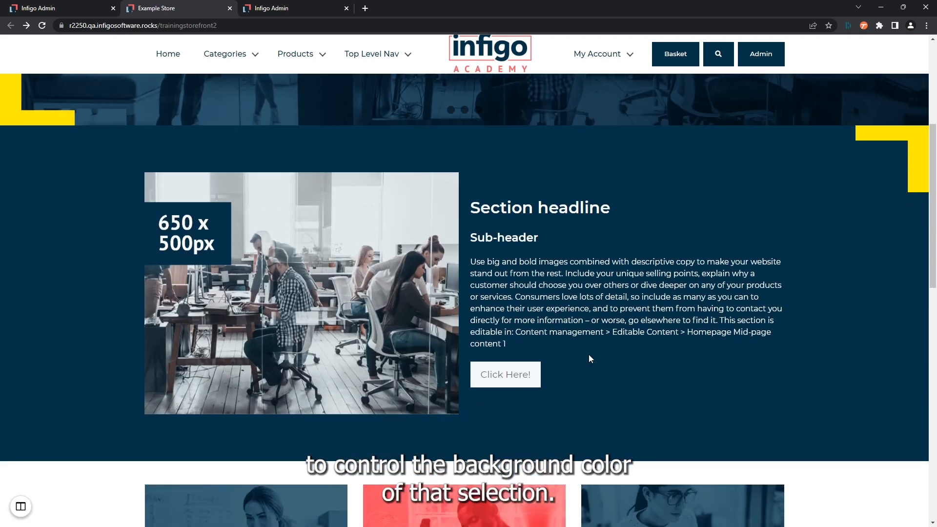
{"action": "scroll", "coordinate": [588, 355], "scroll_direction": "up", "scroll_amount": 1}
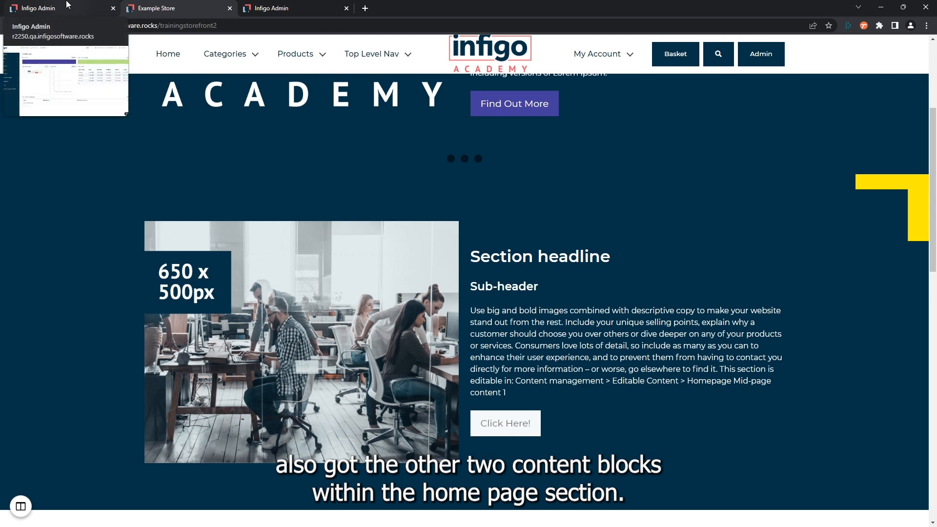
Step: Return to the admin's editable content list and locate the Homepage Above Midpage Content and Homepage Below Midpage Content blocks
{"action": "left_click", "coordinate": [318, 6]}
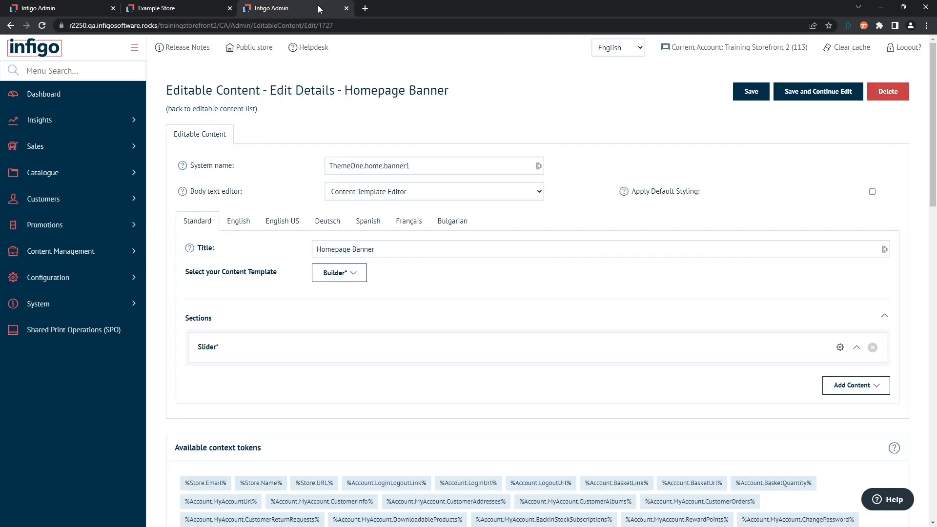
{"action": "left_click", "coordinate": [204, 110]}
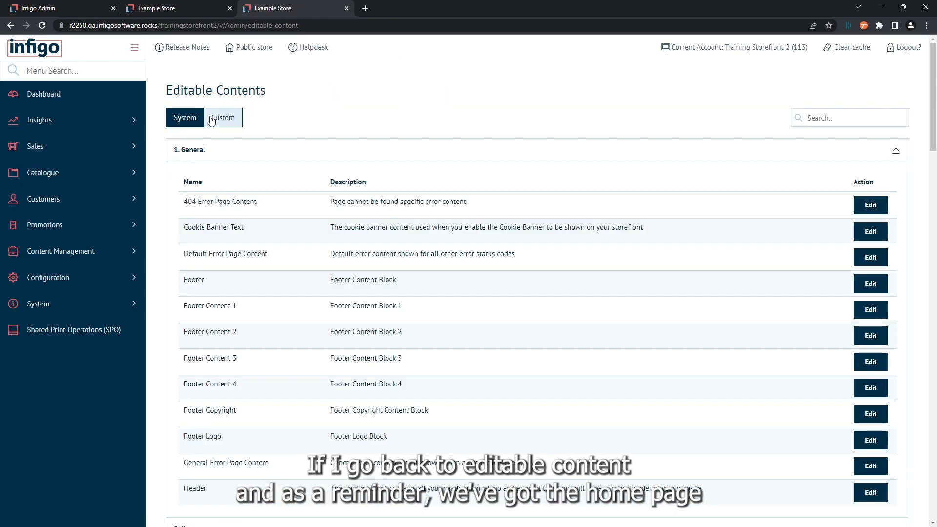
{"action": "scroll", "coordinate": [395, 180], "scroll_direction": "down", "scroll_amount": 5}
{"action": "scroll", "coordinate": [395, 180], "scroll_direction": "down", "scroll_amount": 2}
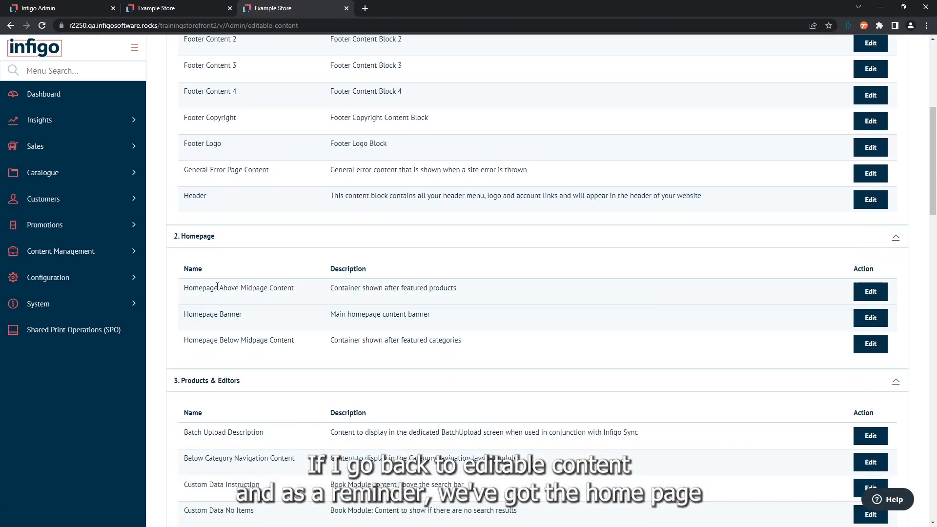
{"action": "left_click_drag", "start_coordinate": [184, 289], "coordinate": [290, 289]}
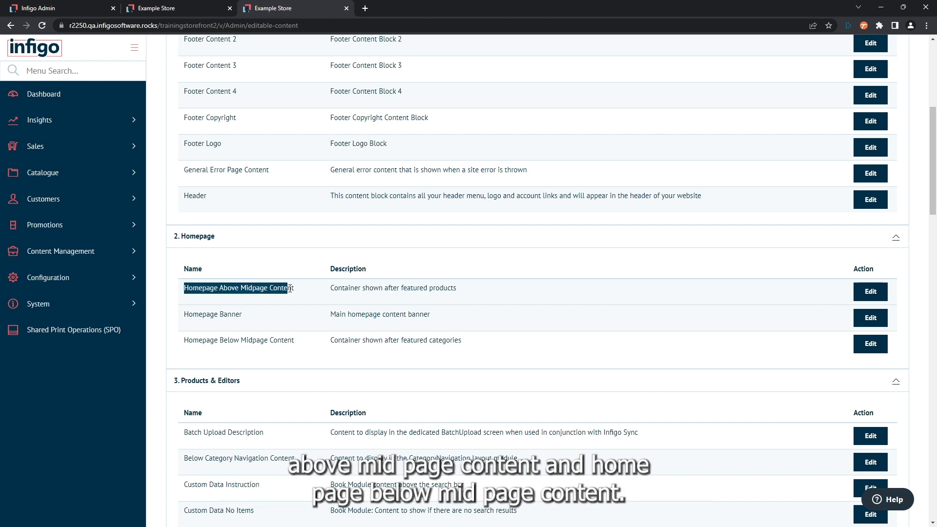
{"action": "left_click_drag", "start_coordinate": [189, 344], "coordinate": [282, 342]}
{"action": "left_click", "coordinate": [283, 342]}
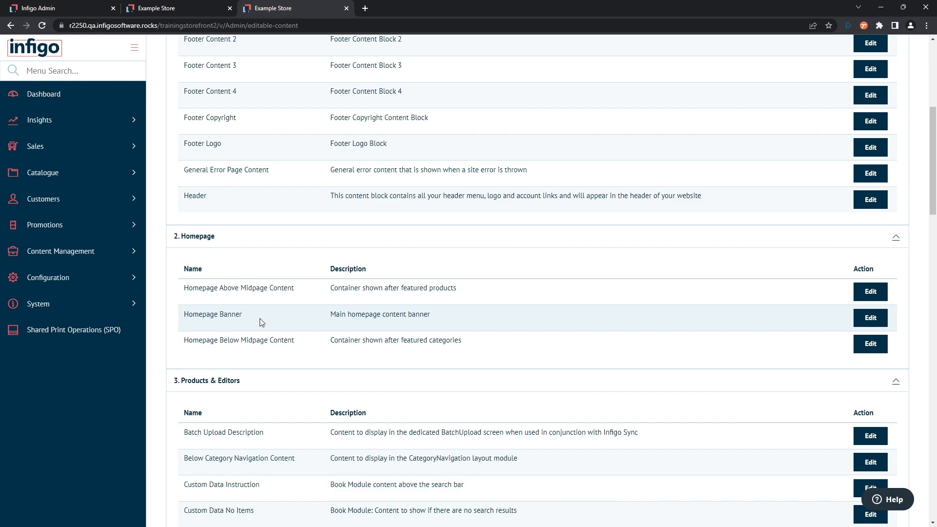
Step: Switch to the storefront home page and examine where the Section headline block sits relative to the main banner
{"action": "left_click", "coordinate": [179, 7]}
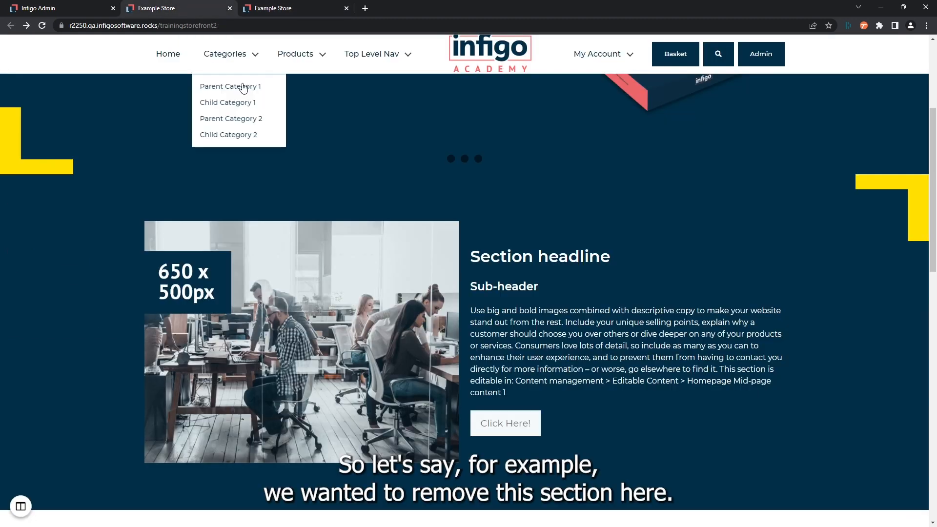
{"action": "scroll", "coordinate": [380, 365], "scroll_direction": "down", "scroll_amount": 1}
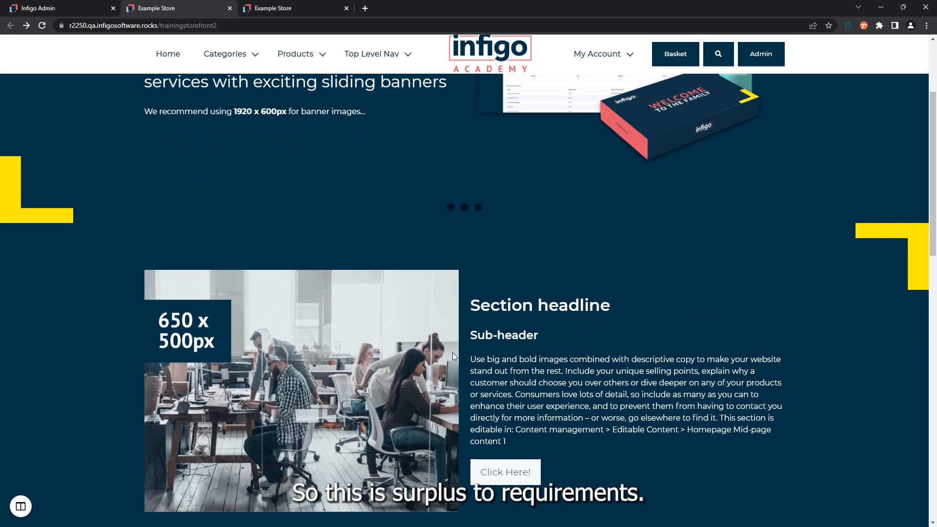
{"action": "scroll", "coordinate": [459, 360], "scroll_direction": "up", "scroll_amount": 1}
{"action": "scroll", "coordinate": [459, 364], "scroll_direction": "up", "scroll_amount": 1}
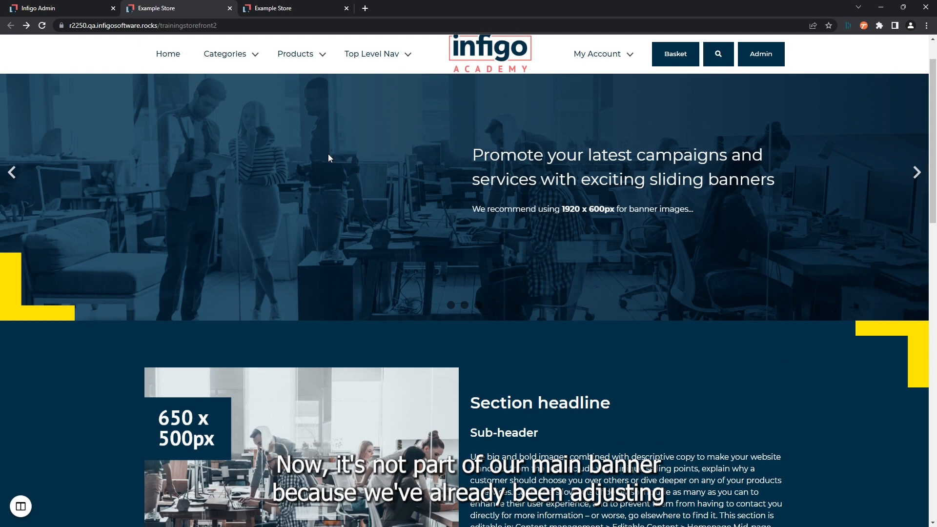
{"action": "scroll", "coordinate": [321, 162], "scroll_direction": "down", "scroll_amount": 3}
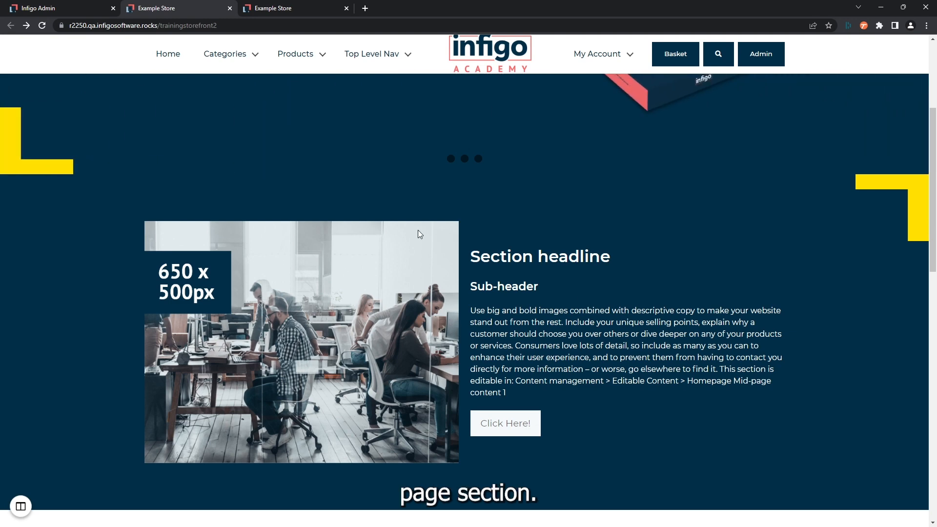
Step: Open the Homepage Above Midpage Content block for editing in the admin and bring its sections into view
{"action": "left_click", "coordinate": [33, 8]}
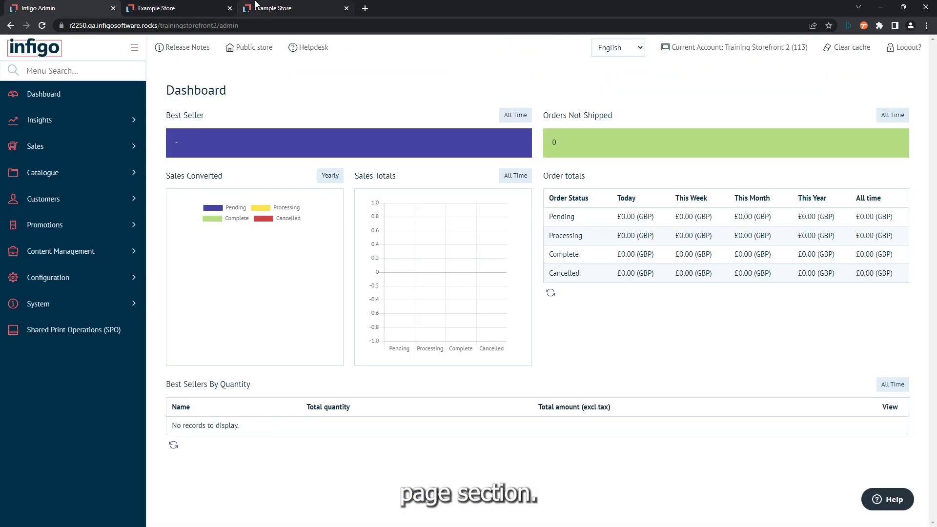
{"action": "left_click", "coordinate": [256, 7]}
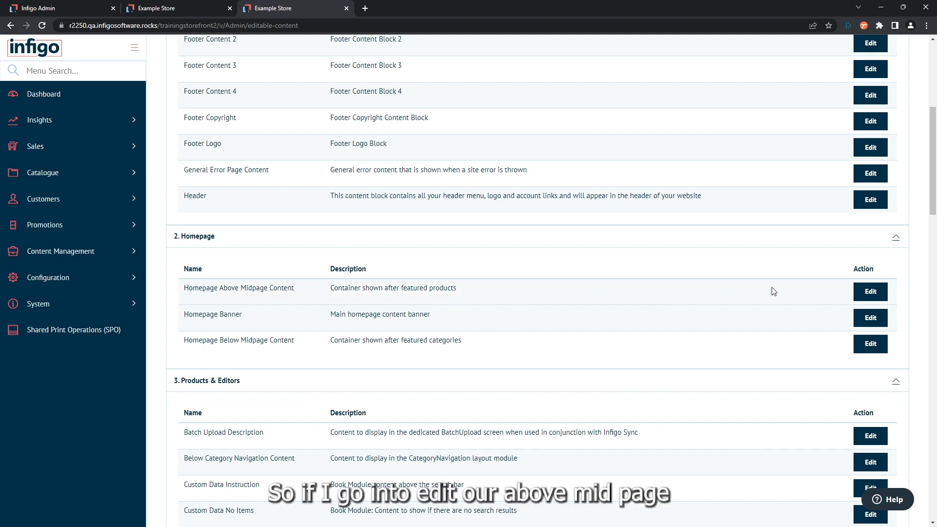
{"action": "left_click", "coordinate": [868, 298]}
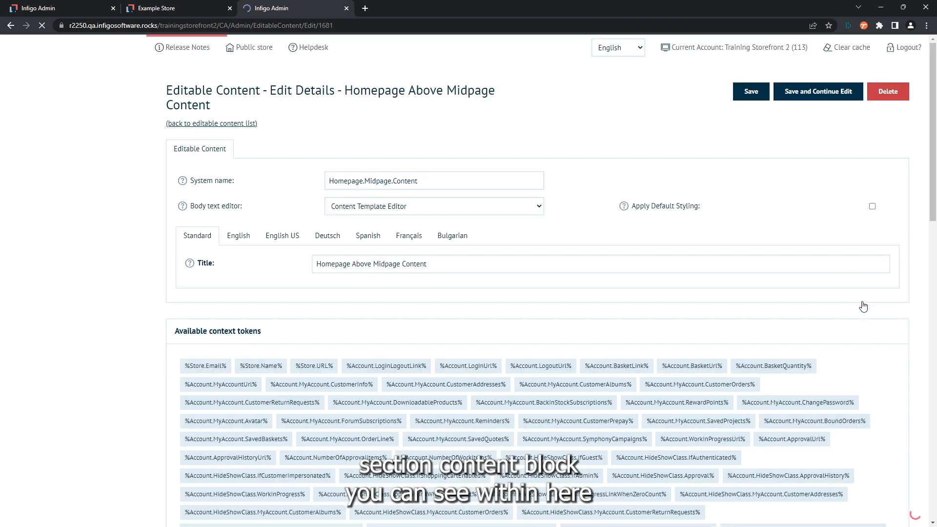
{"action": "scroll", "coordinate": [151, 293], "scroll_direction": "down", "scroll_amount": 1}
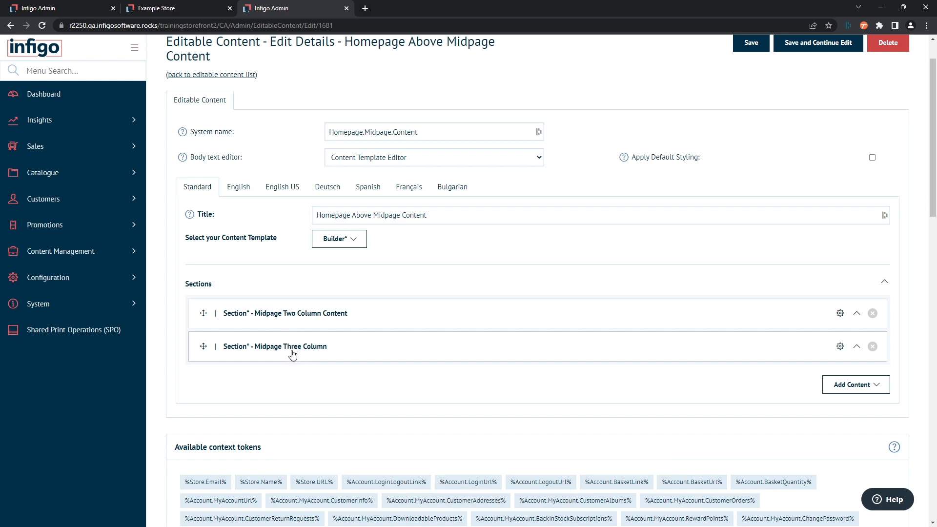
Step: Match the midpage two-column and three-column sections to their appearance on the storefront home page
{"action": "left_click", "coordinate": [161, 8]}
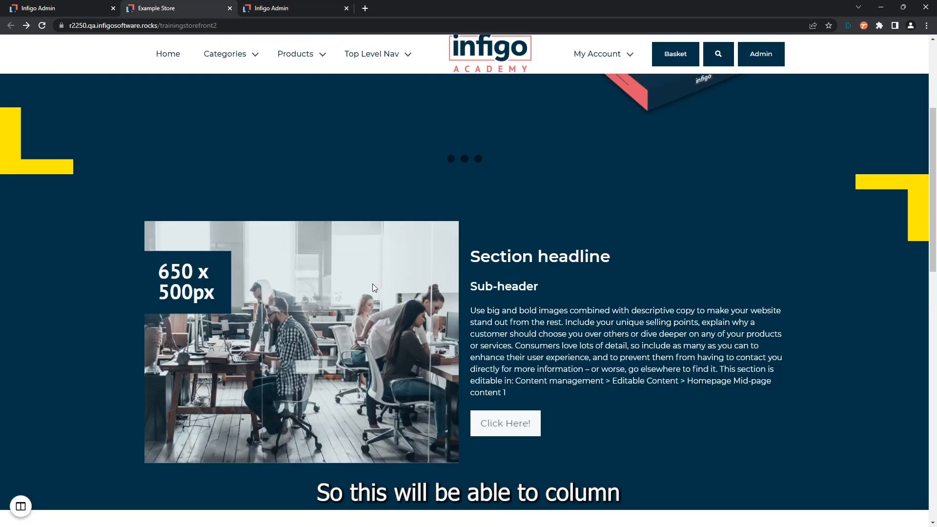
{"action": "scroll", "coordinate": [373, 284], "scroll_direction": "down", "scroll_amount": 5}
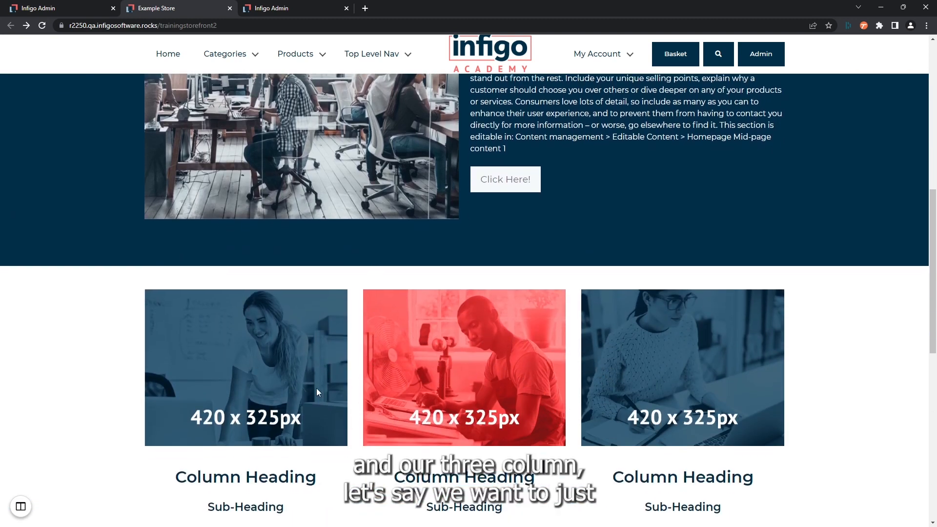
{"action": "scroll", "coordinate": [444, 323], "scroll_direction": "up", "scroll_amount": 4}
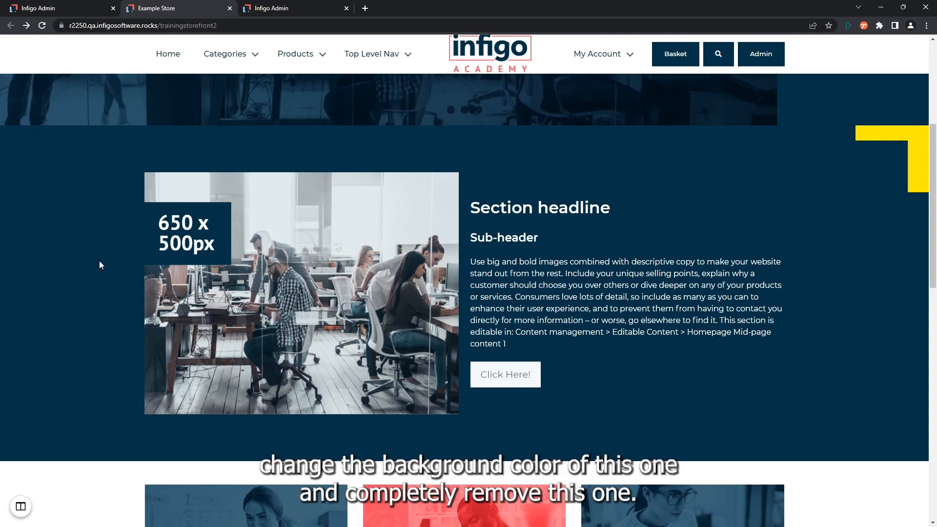
{"action": "scroll", "coordinate": [69, 233], "scroll_direction": "down", "scroll_amount": 3}
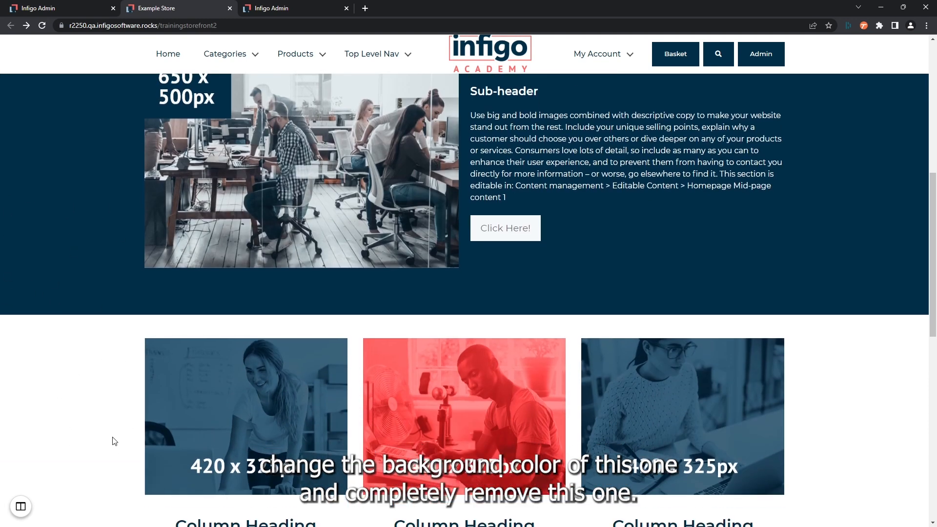
{"action": "scroll", "coordinate": [63, 244], "scroll_direction": "up", "scroll_amount": 4}
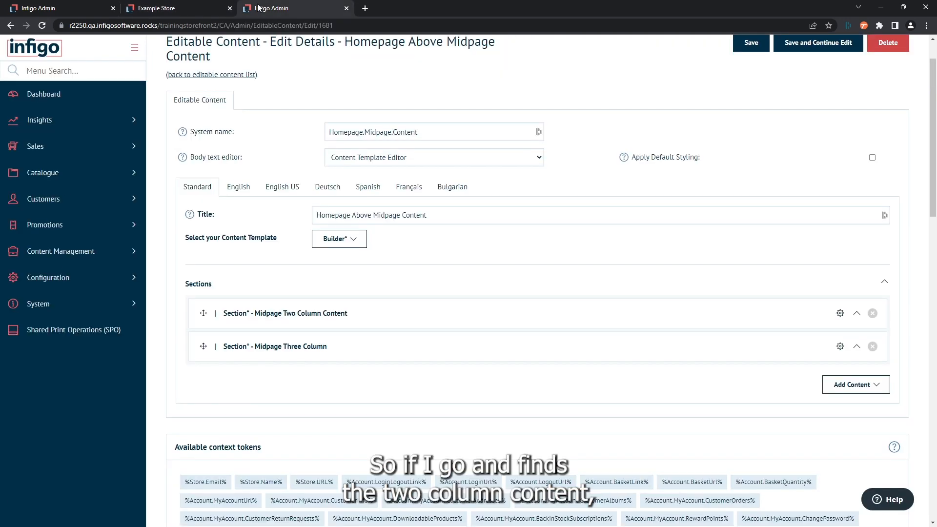
Step: Set the background color of the Midpage Two Column Content section to Light grey and apply its configuration
{"action": "left_click", "coordinate": [259, 8]}
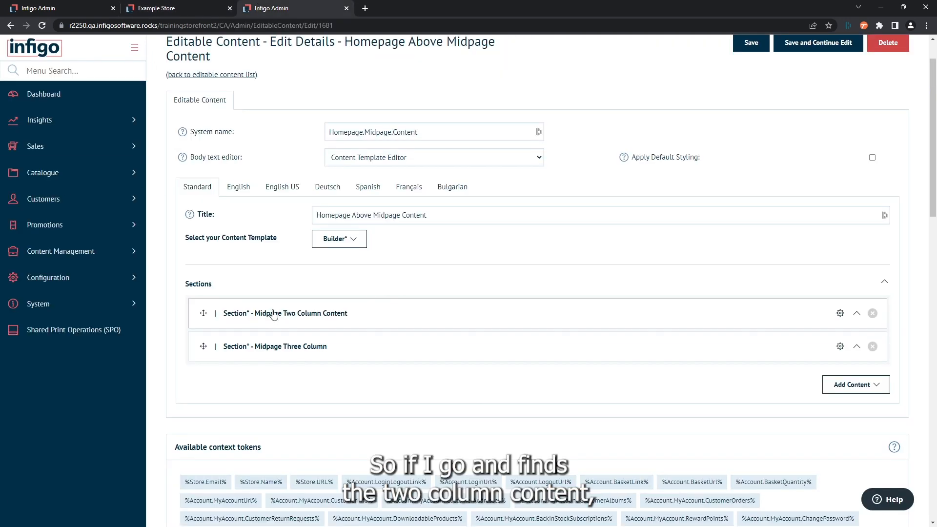
{"action": "left_click", "coordinate": [839, 314]}
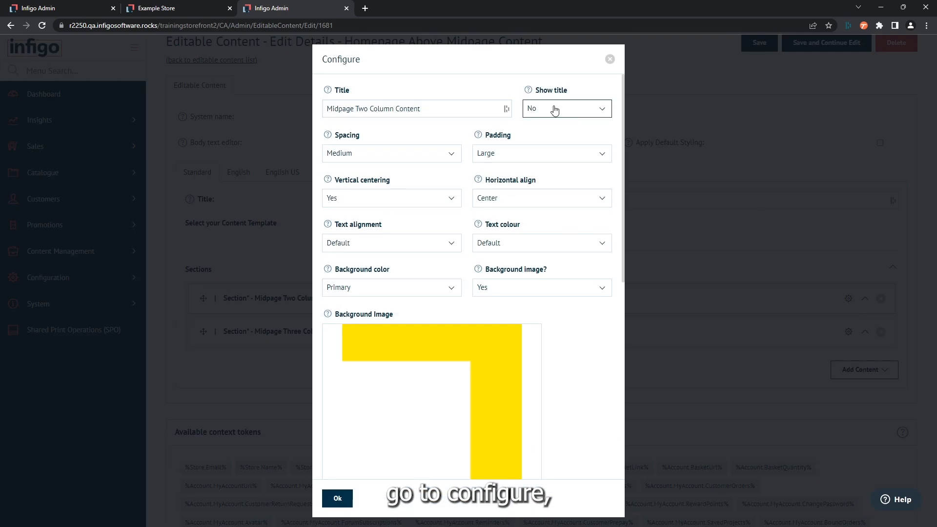
{"action": "left_click", "coordinate": [360, 291]}
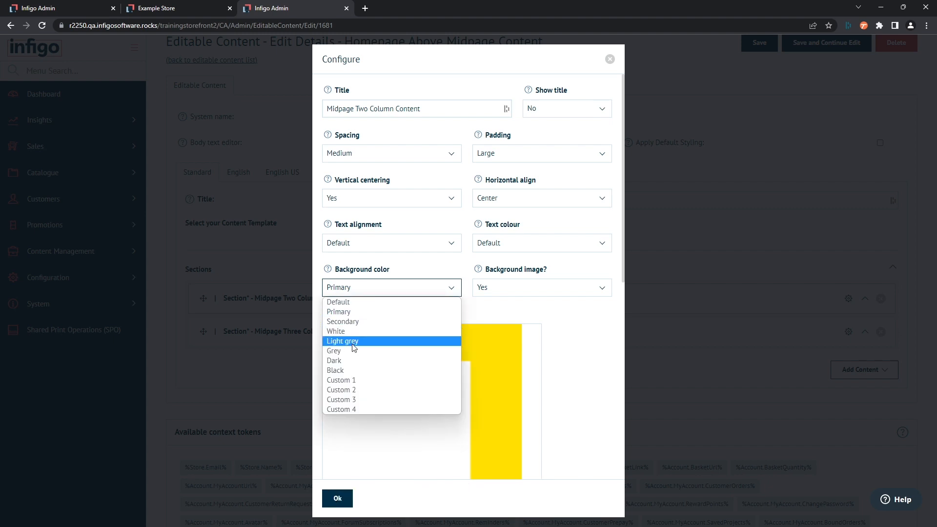
{"action": "left_click", "coordinate": [346, 351]}
{"action": "left_click", "coordinate": [347, 291]}
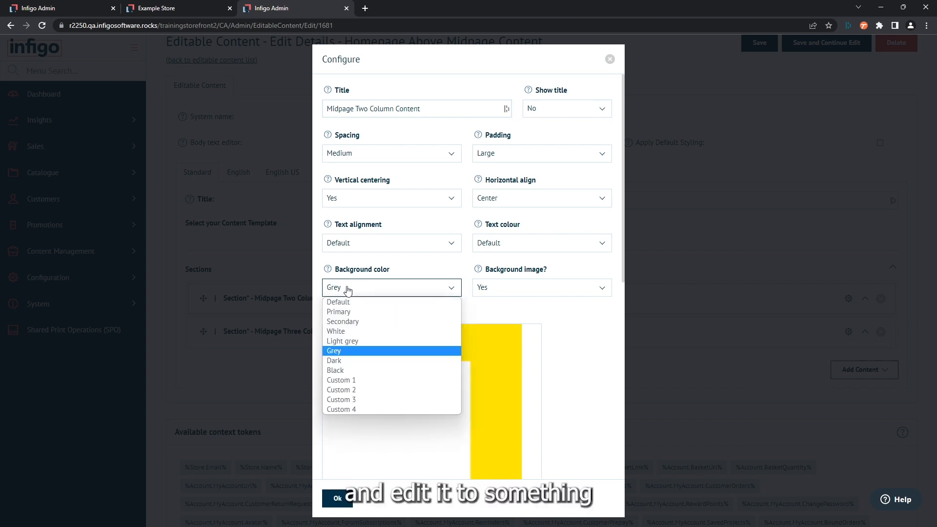
{"action": "left_click", "coordinate": [352, 338]}
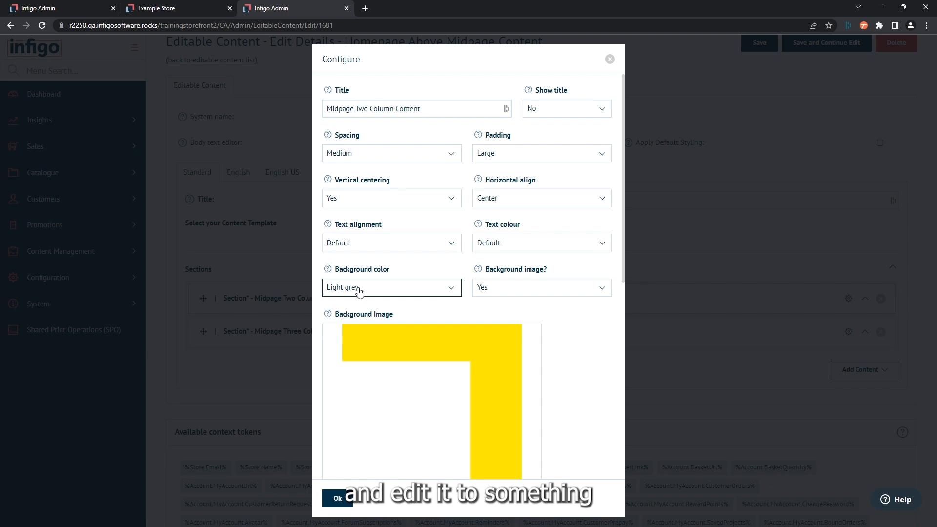
{"action": "left_click", "coordinate": [331, 497]}
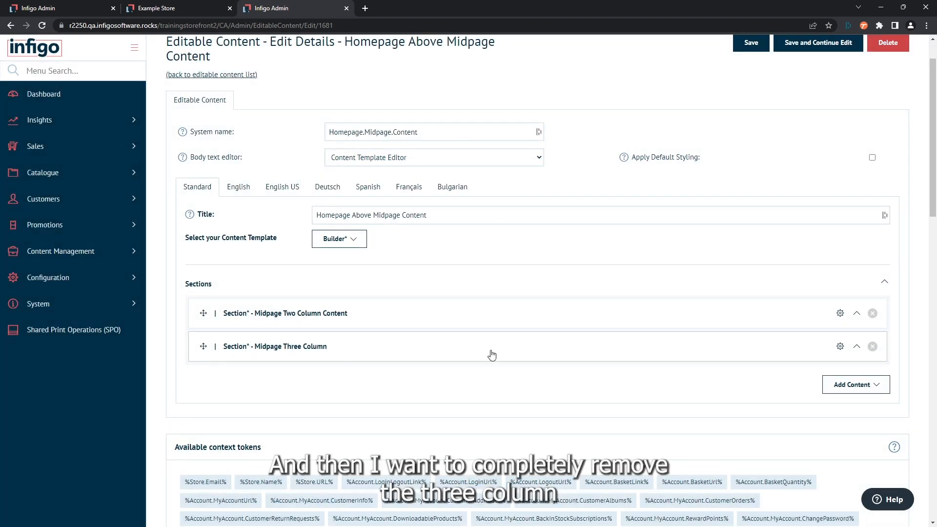
Step: Delete the Midpage Three Column section from the Homepage Above Midpage Content block and save the block, keeping it open for editing
{"action": "left_click", "coordinate": [871, 347]}
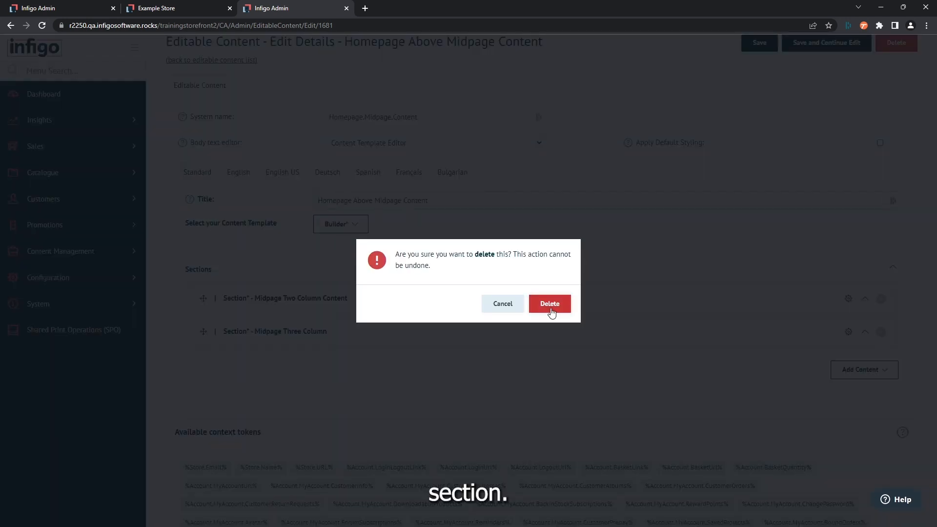
{"action": "left_click", "coordinate": [550, 309]}
{"action": "scroll", "coordinate": [588, 334], "scroll_direction": "up", "scroll_amount": 1}
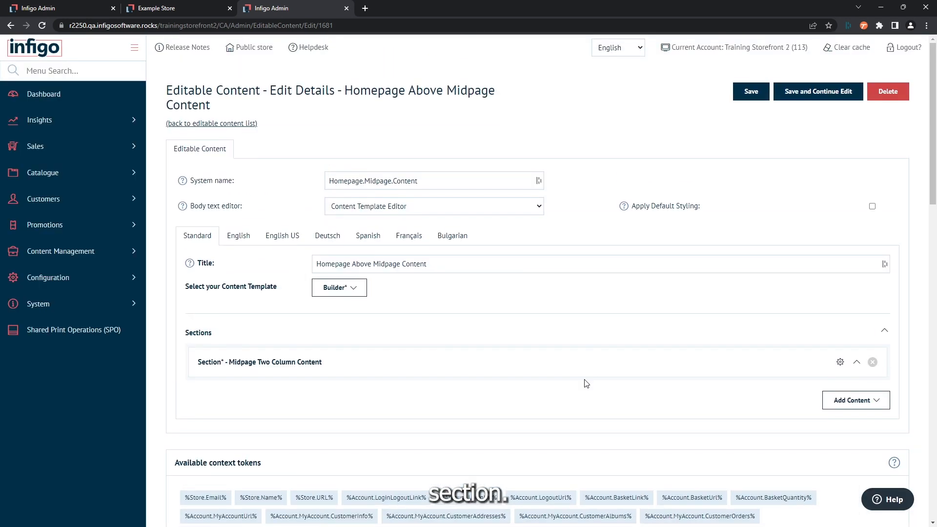
{"action": "left_click", "coordinate": [830, 100]}
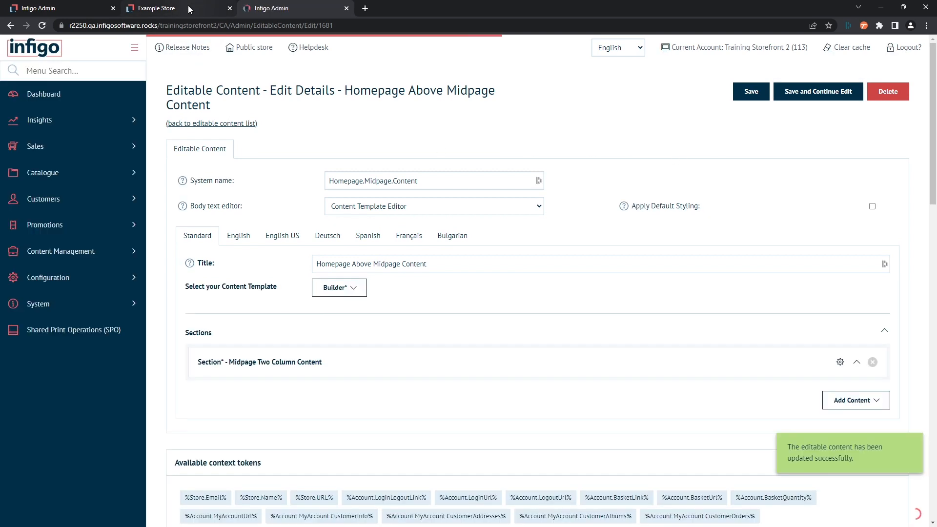
Step: Reload the storefront home page and check the two-column section's background, its text legibility and the surrounding page content
{"action": "left_click", "coordinate": [188, 6]}
{"action": "left_click", "coordinate": [43, 25]}
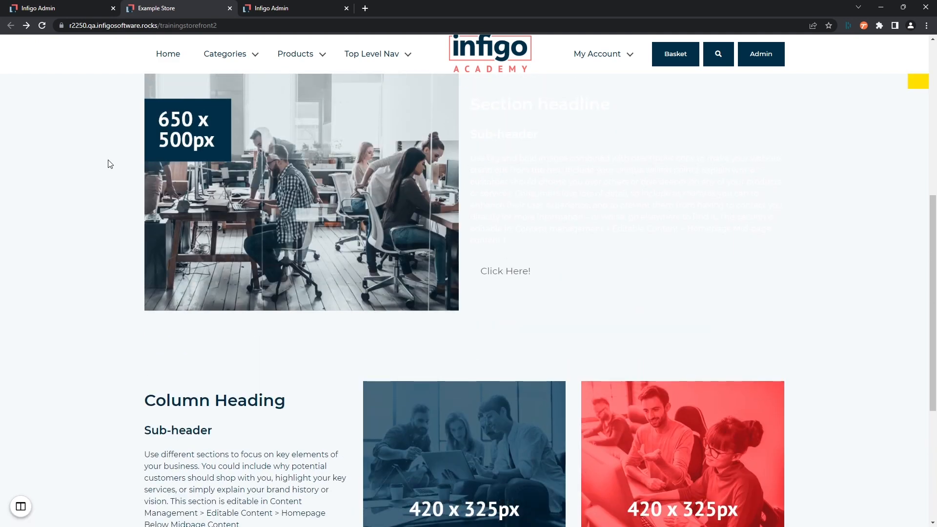
{"action": "scroll", "coordinate": [109, 164], "scroll_direction": "up", "scroll_amount": 6}
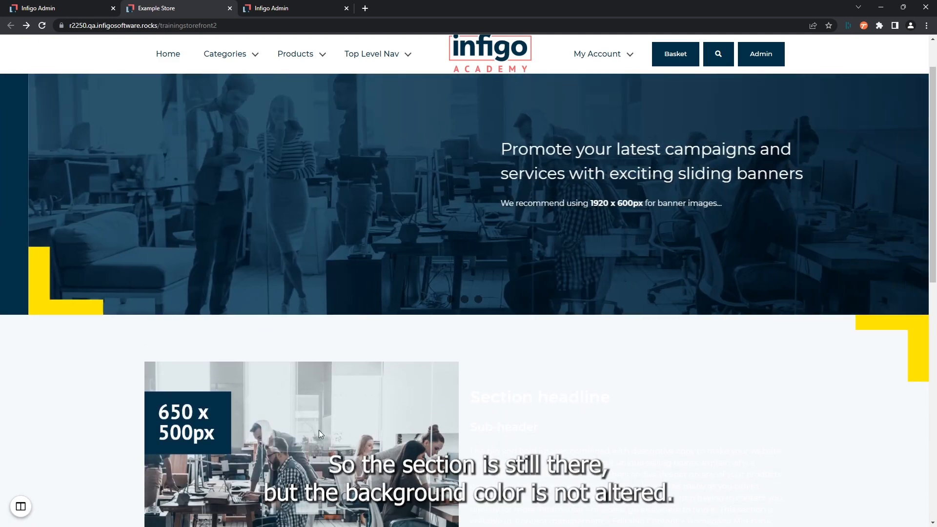
{"action": "scroll", "coordinate": [341, 341], "scroll_direction": "down", "scroll_amount": 3}
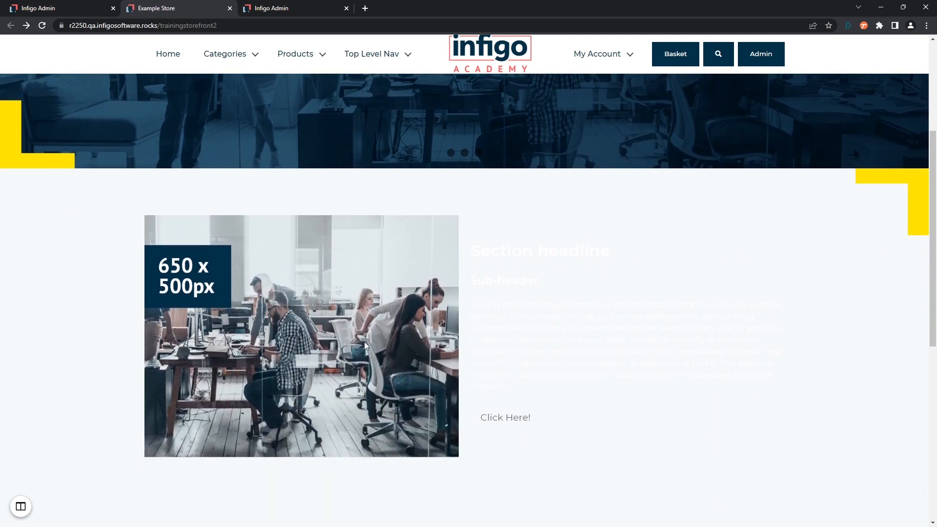
{"action": "left_click_drag", "start_coordinate": [475, 253], "coordinate": [680, 353]}
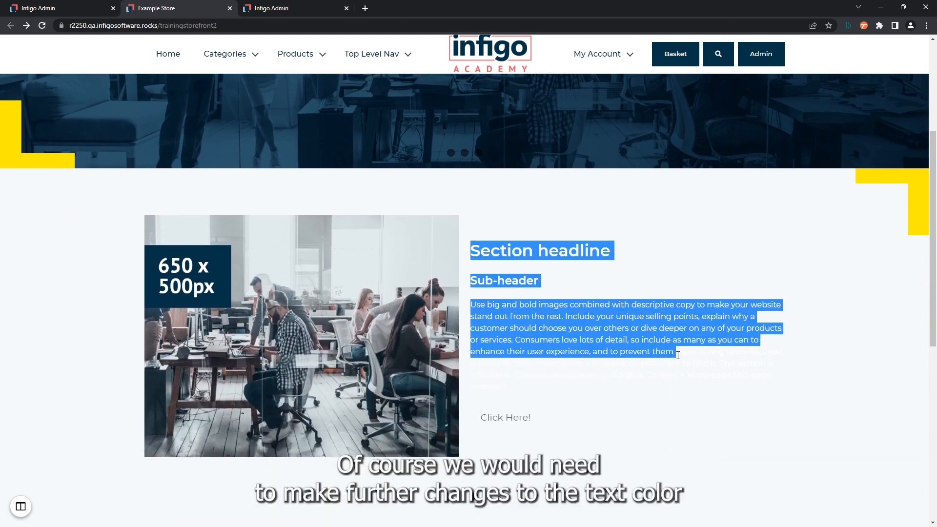
{"action": "left_click", "coordinate": [585, 339]}
{"action": "scroll", "coordinate": [585, 339], "scroll_direction": "down", "scroll_amount": 4}
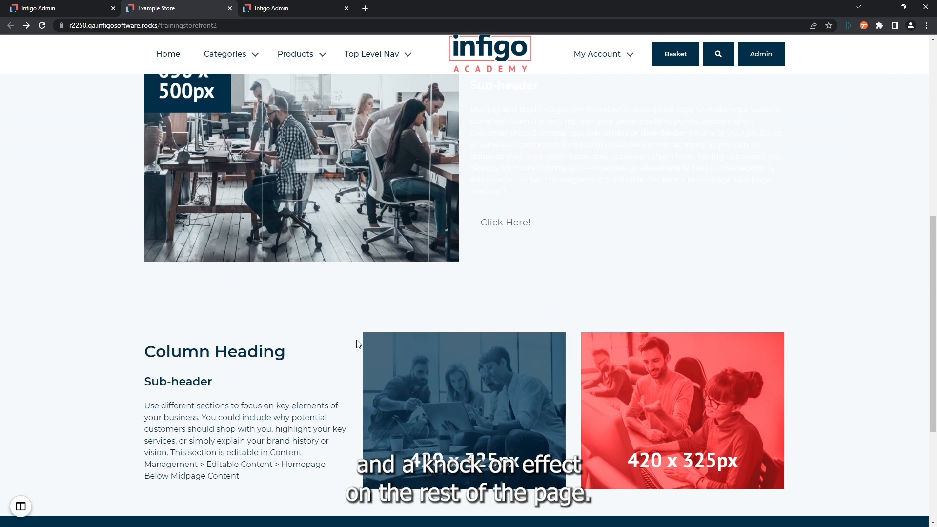
{"action": "scroll", "coordinate": [391, 230], "scroll_direction": "up", "scroll_amount": 7}
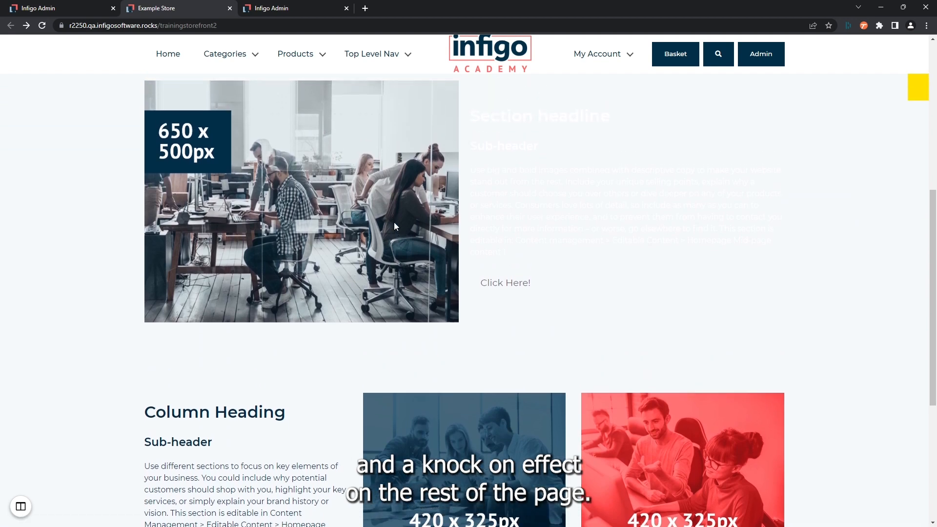